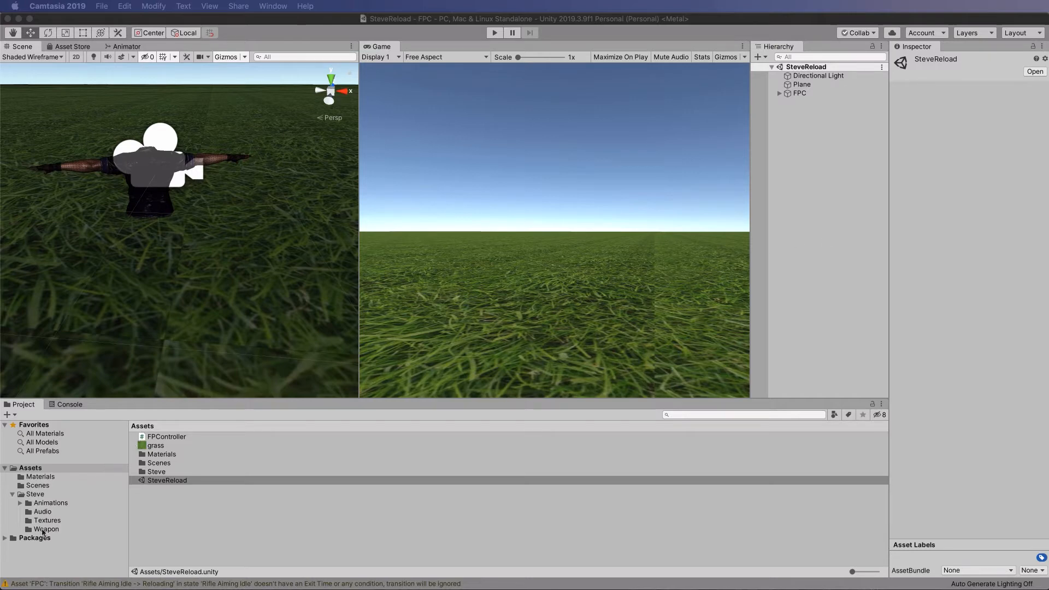
Open the Steve/Weapon assets folder and select the Terraformer_Weapon_A_1P model to preview it
{"action": "left_click", "coordinate": [37, 495]}
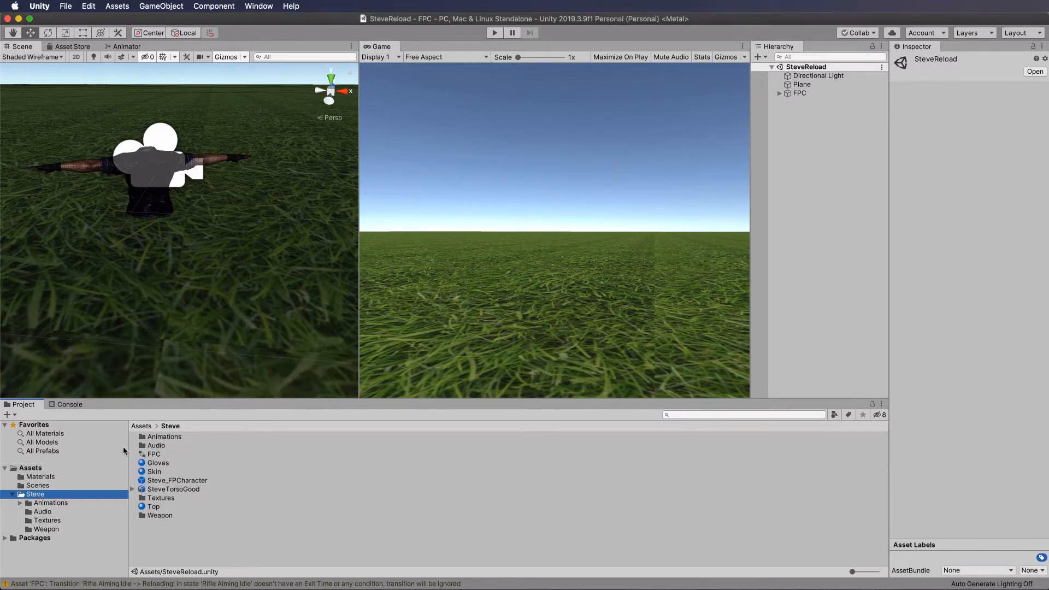
{"action": "double_click", "coordinate": [161, 515]}
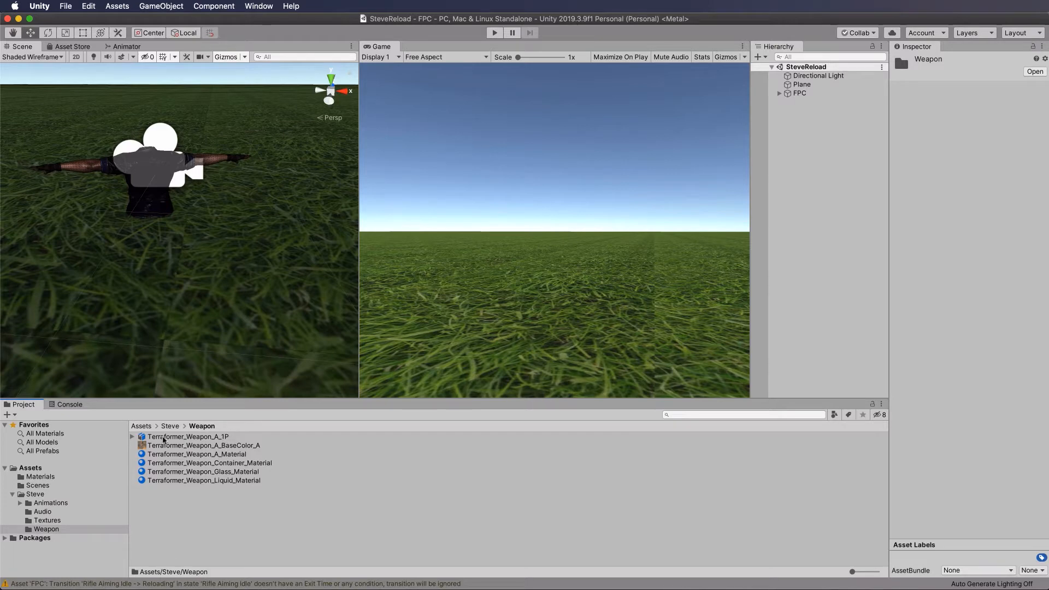
{"action": "left_click", "coordinate": [167, 438]}
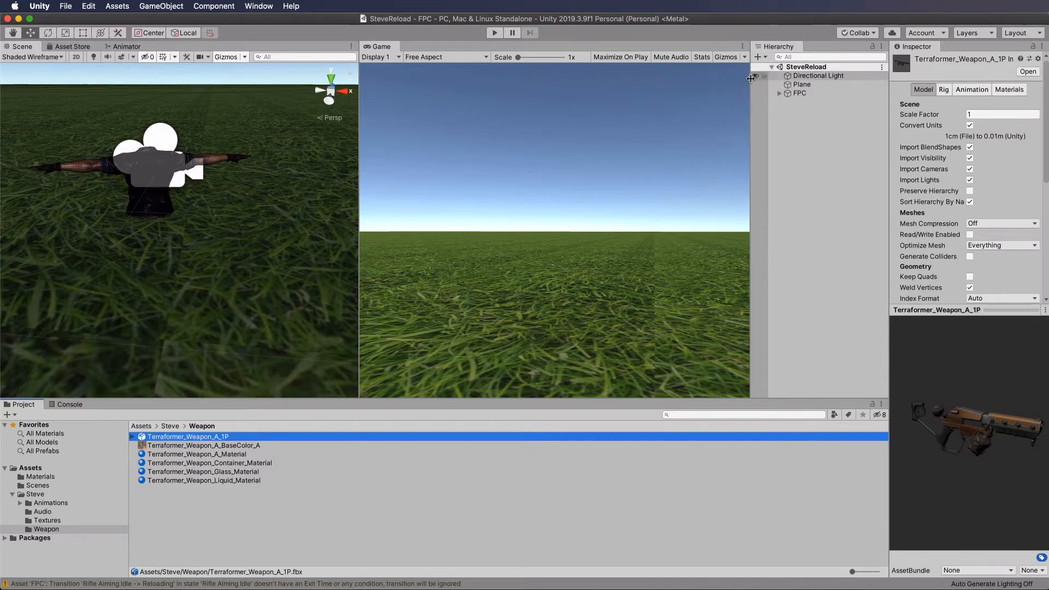
Widen the Hierarchy, expand FPC down to Steve_FPCharacter's children, and examine its Body, Gloves, Tops and mixamorig:Hips objects
{"action": "left_click_drag", "start_coordinate": [749, 76], "coordinate": [681, 77]}
{"action": "left_click", "coordinate": [710, 93]}
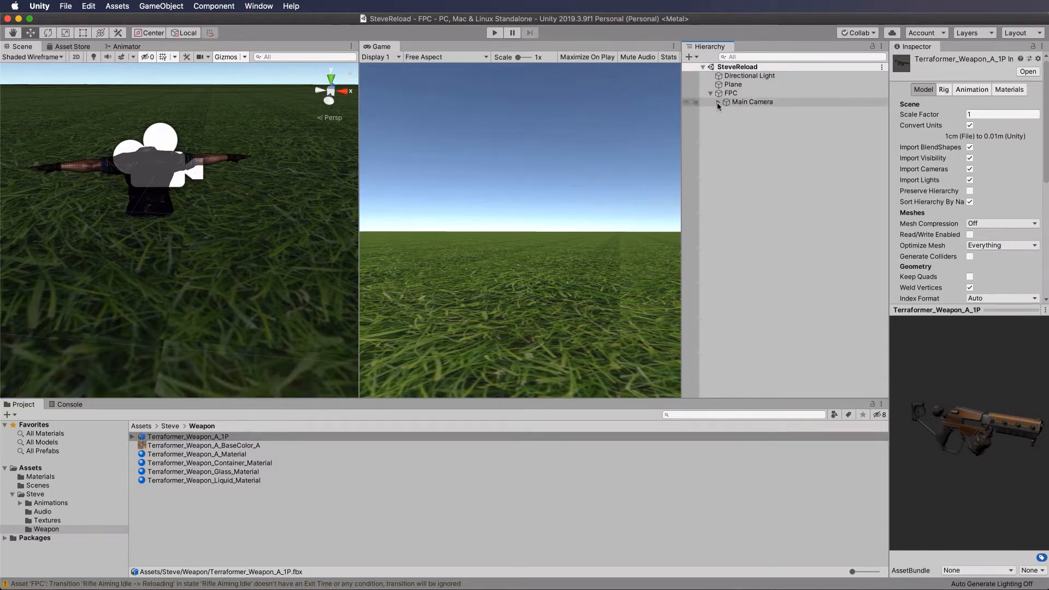
{"action": "left_click", "coordinate": [718, 101]}
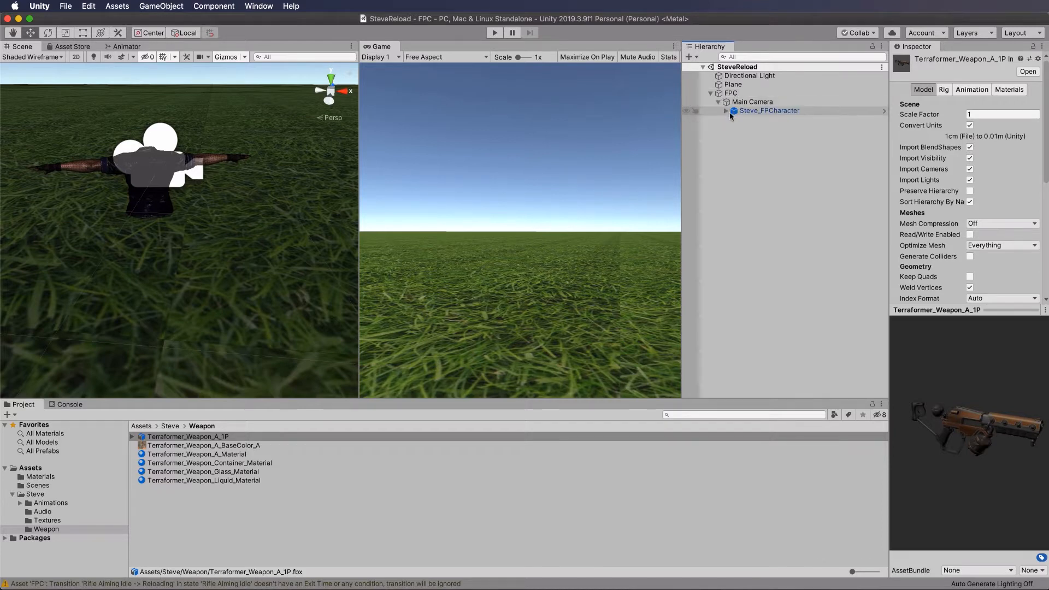
{"action": "left_click", "coordinate": [725, 110]}
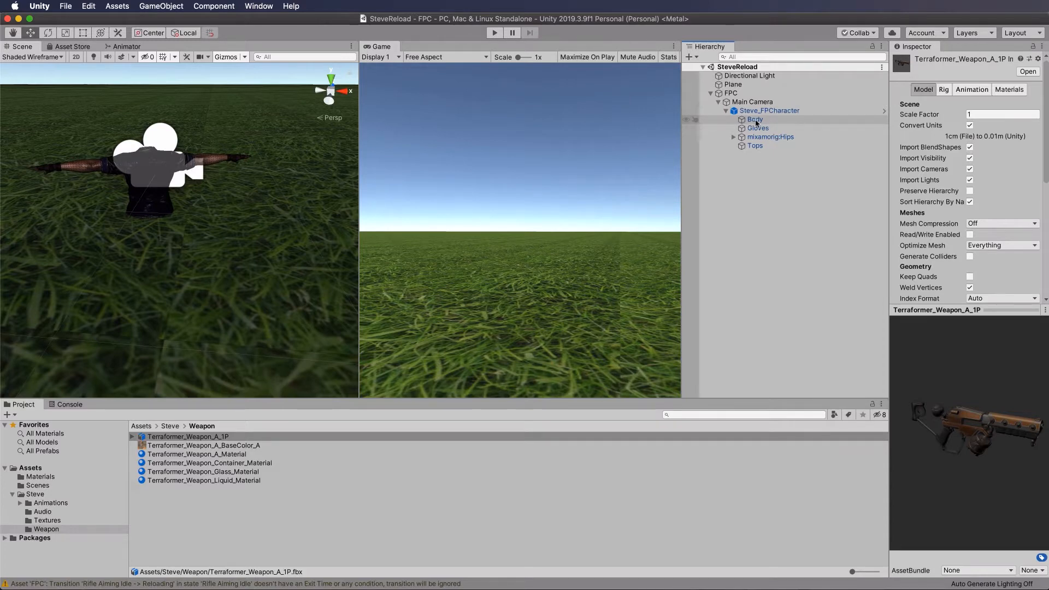
{"action": "left_click", "coordinate": [756, 121]}
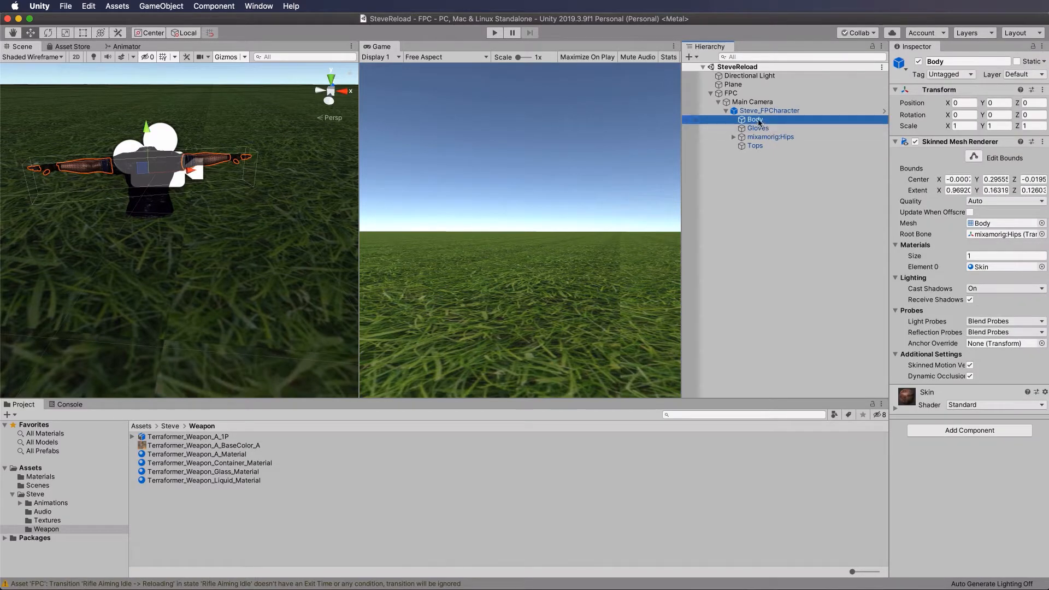
{"action": "left_click", "coordinate": [767, 129]}
{"action": "left_click", "coordinate": [756, 146]}
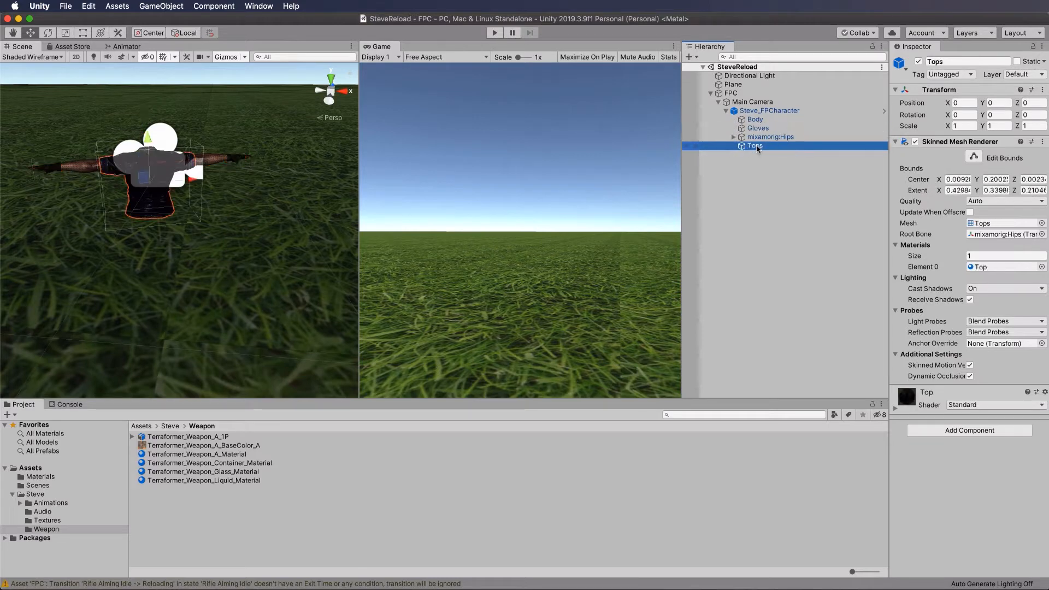
{"action": "left_click", "coordinate": [767, 136]}
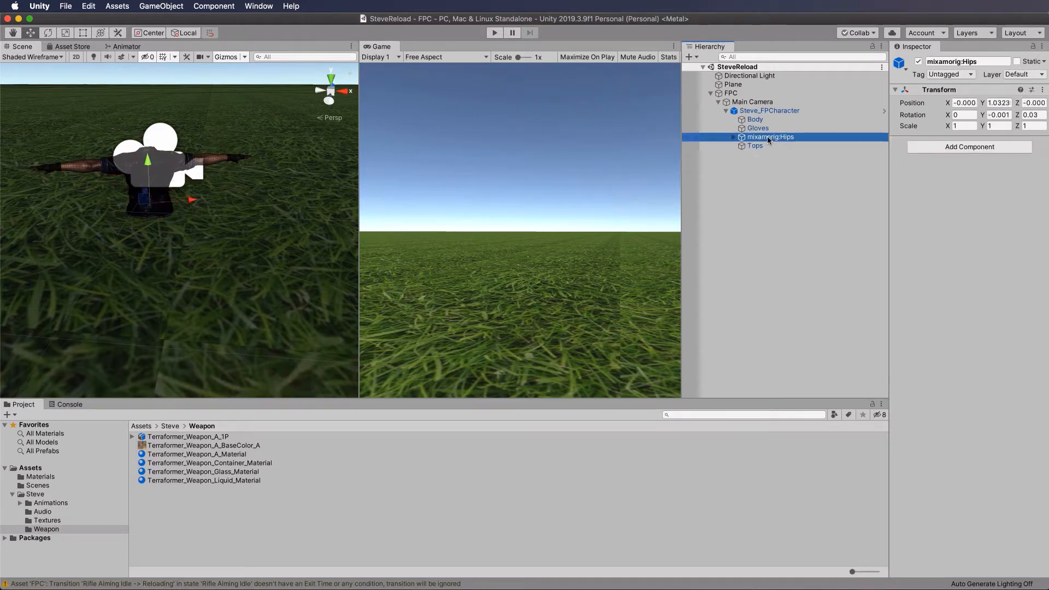
Expand the mixamorig:Hips skeleton through the spine, right shoulder, arm and forearm to reveal mixamorig:RightHand's child bones
{"action": "left_click", "coordinate": [733, 137]}
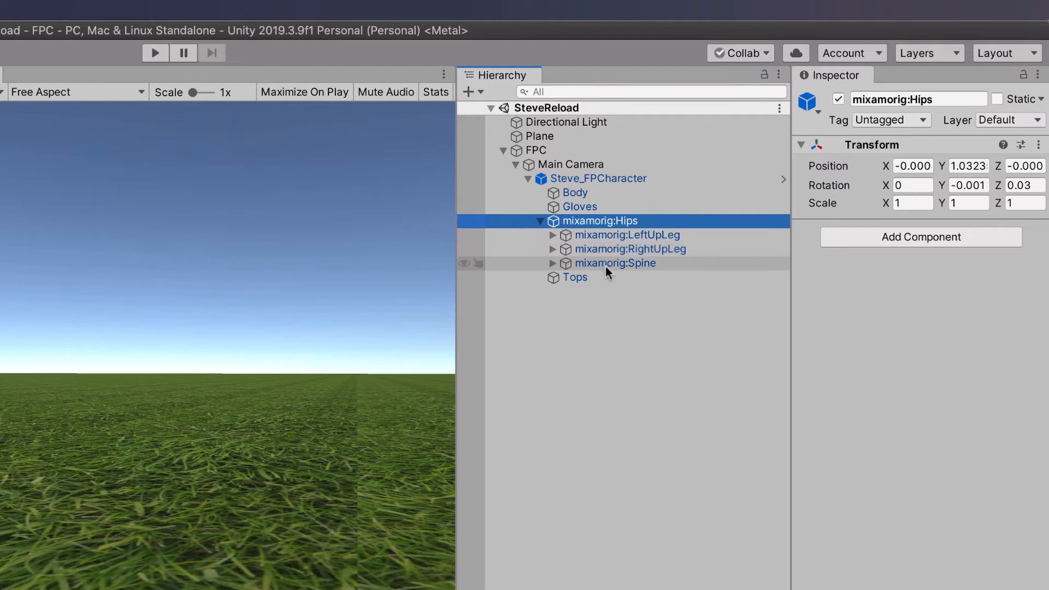
{"action": "left_click", "coordinate": [552, 263]}
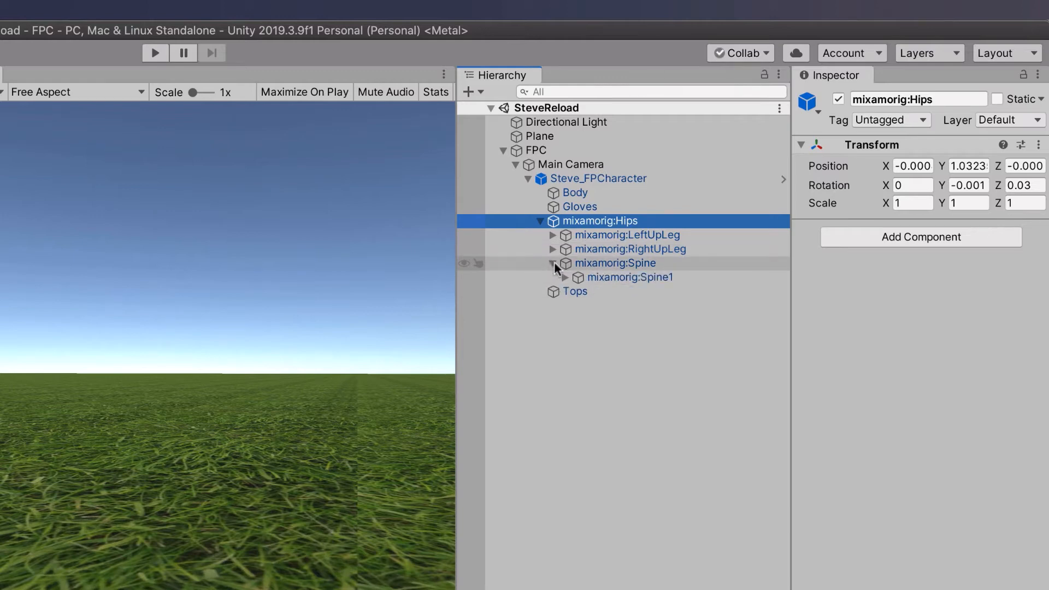
{"action": "left_click", "coordinate": [565, 277]}
{"action": "left_click", "coordinate": [576, 291]}
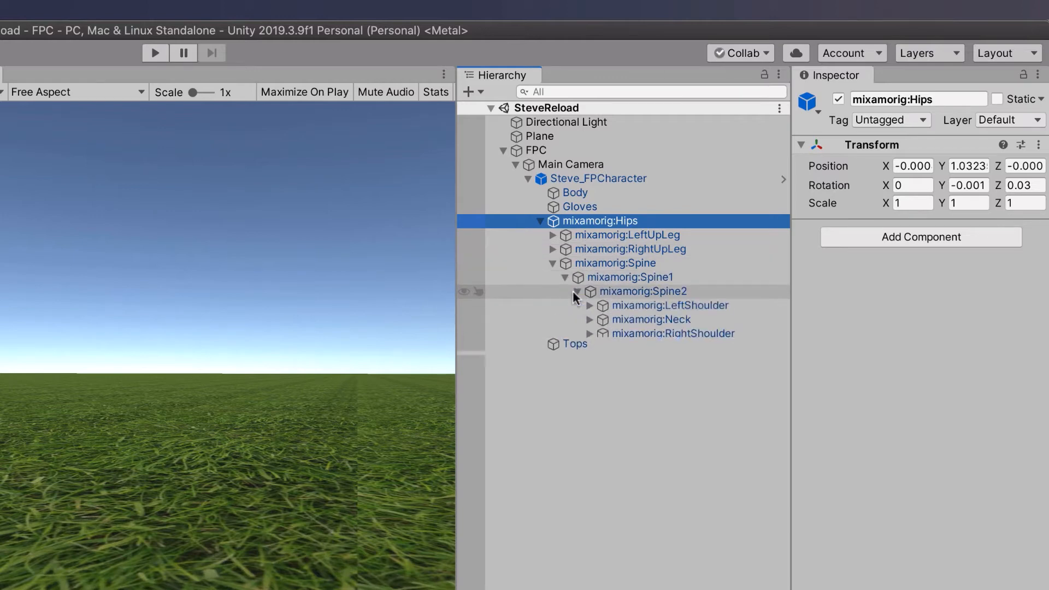
{"action": "left_click", "coordinate": [589, 333]}
{"action": "left_click", "coordinate": [602, 348]}
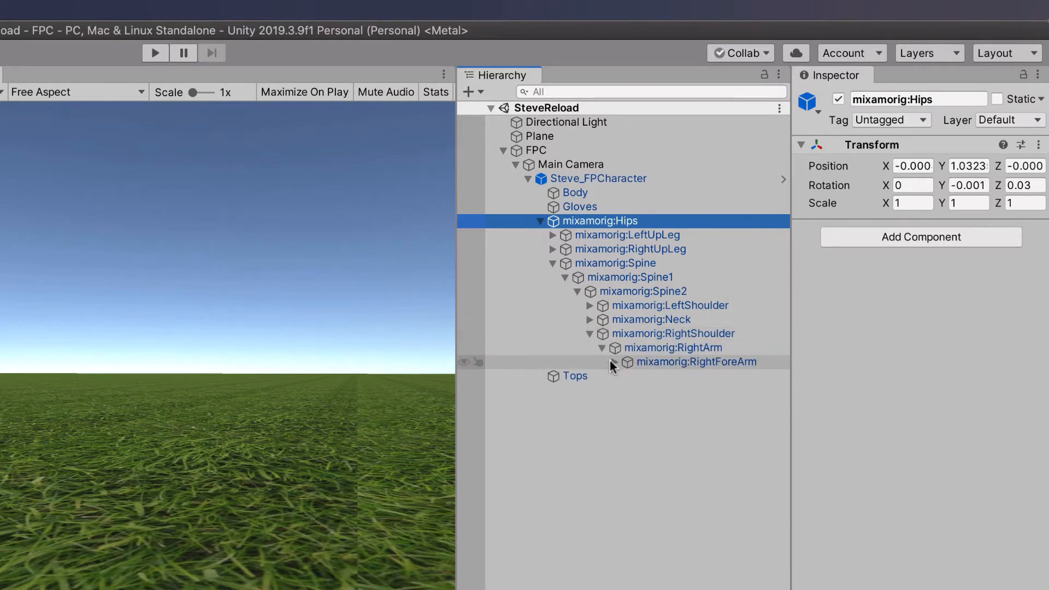
{"action": "left_click", "coordinate": [613, 361]}
{"action": "left_click", "coordinate": [626, 376]}
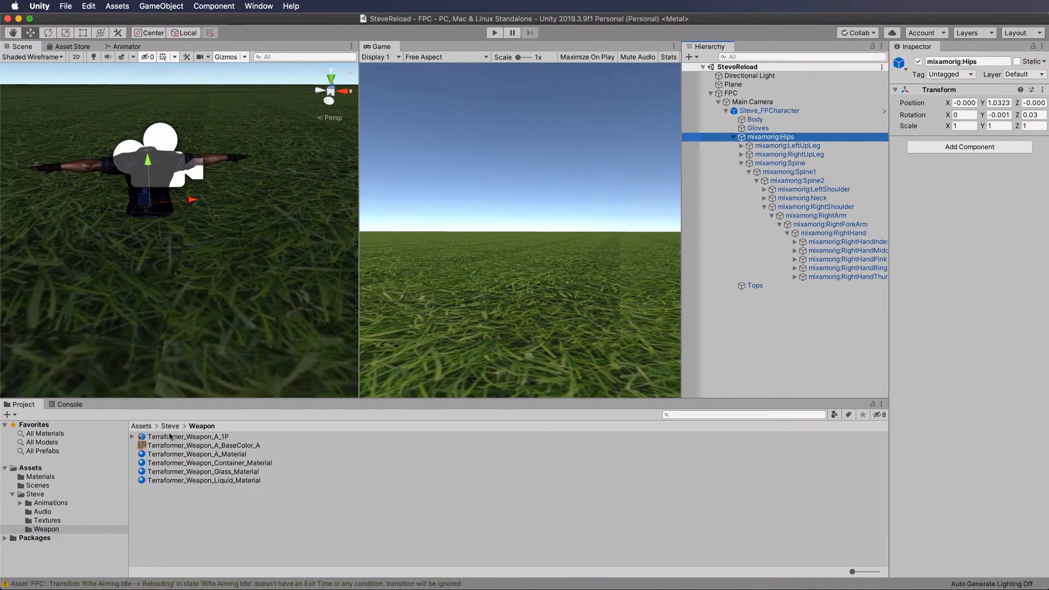
Add the Terraformer_Weapon_A_1P model to the scene and make it a child of mixamorig:RightHand
{"action": "left_click_drag", "start_coordinate": [165, 438], "coordinate": [738, 346]}
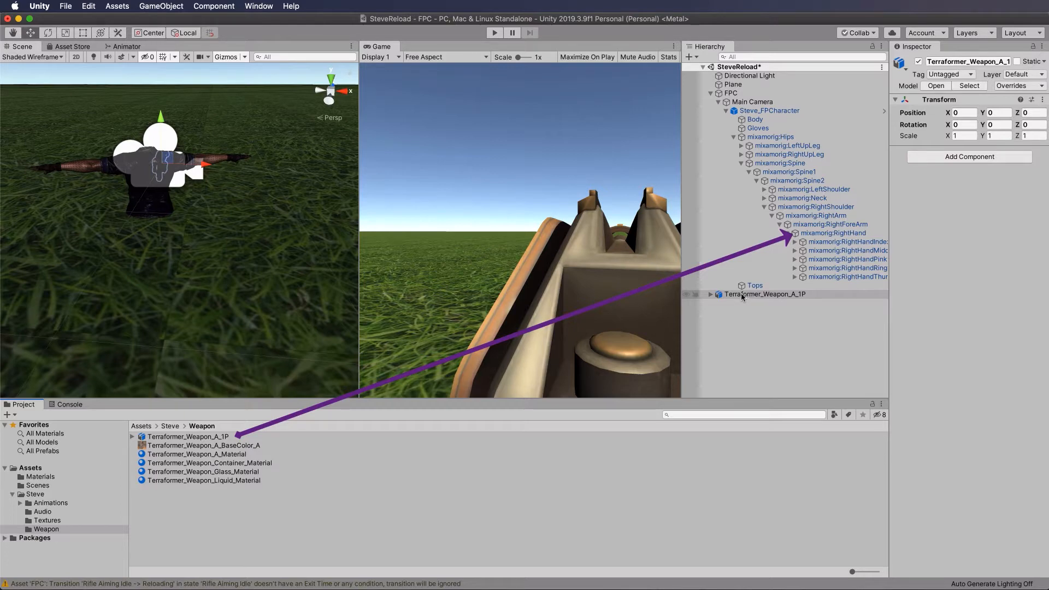
{"action": "left_click_drag", "start_coordinate": [736, 296], "coordinate": [858, 234]}
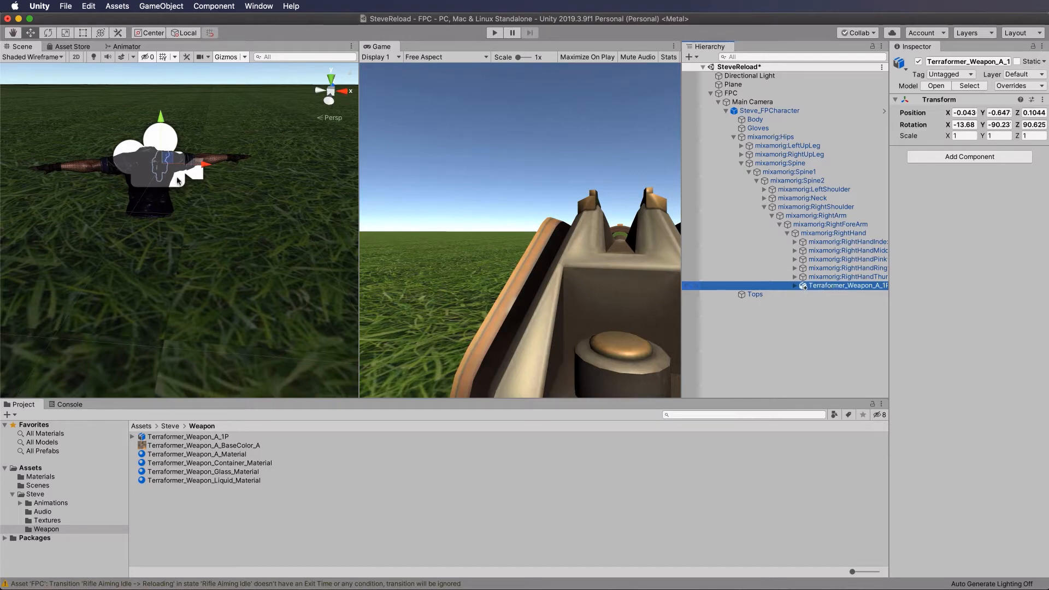
Test-run the scene to check where the weapon sits relative to the character's hands
{"action": "scroll", "coordinate": [137, 170], "scroll_direction": "down", "scroll_amount": 10}
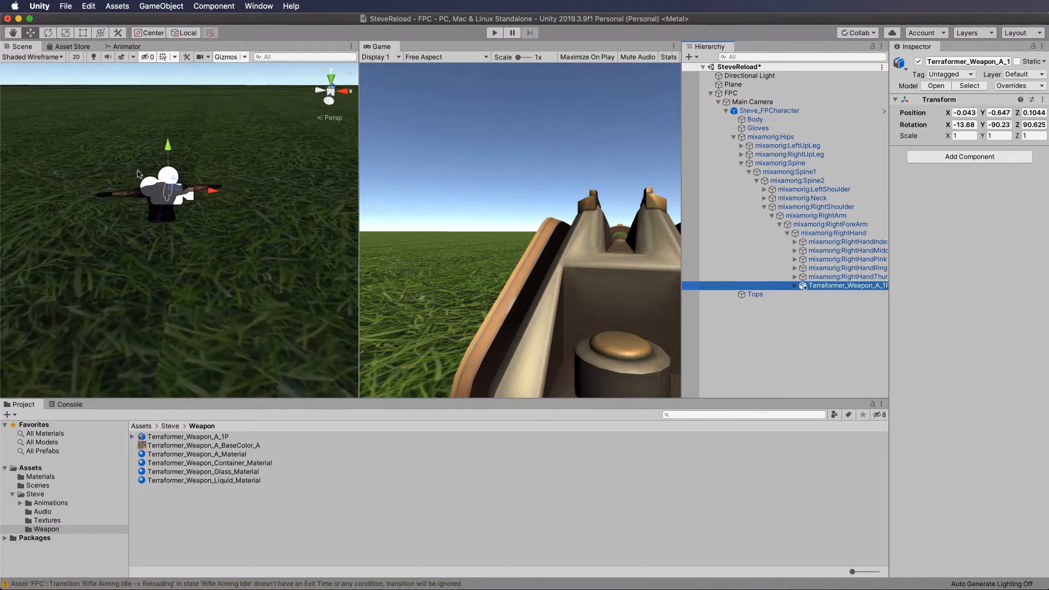
{"action": "left_click_drag", "start_coordinate": [116, 157], "coordinate": [489, 192], "text": "alt"}
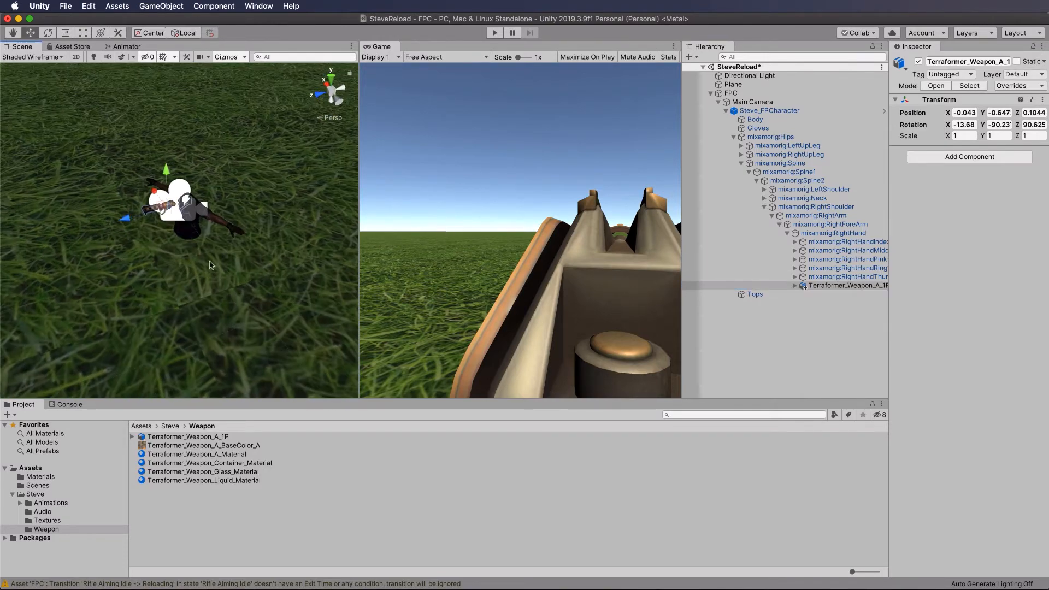
{"action": "scroll", "coordinate": [209, 264], "scroll_direction": "up", "scroll_amount": 10}
{"action": "left_click_drag", "start_coordinate": [202, 258], "coordinate": [136, 191], "text": "alt"}
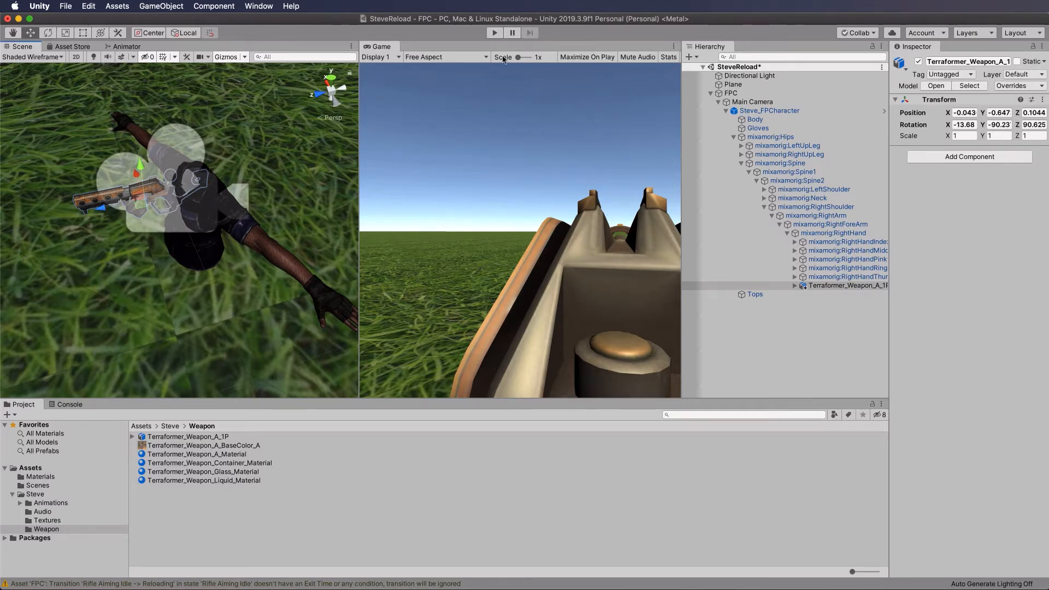
{"action": "left_click", "coordinate": [494, 34]}
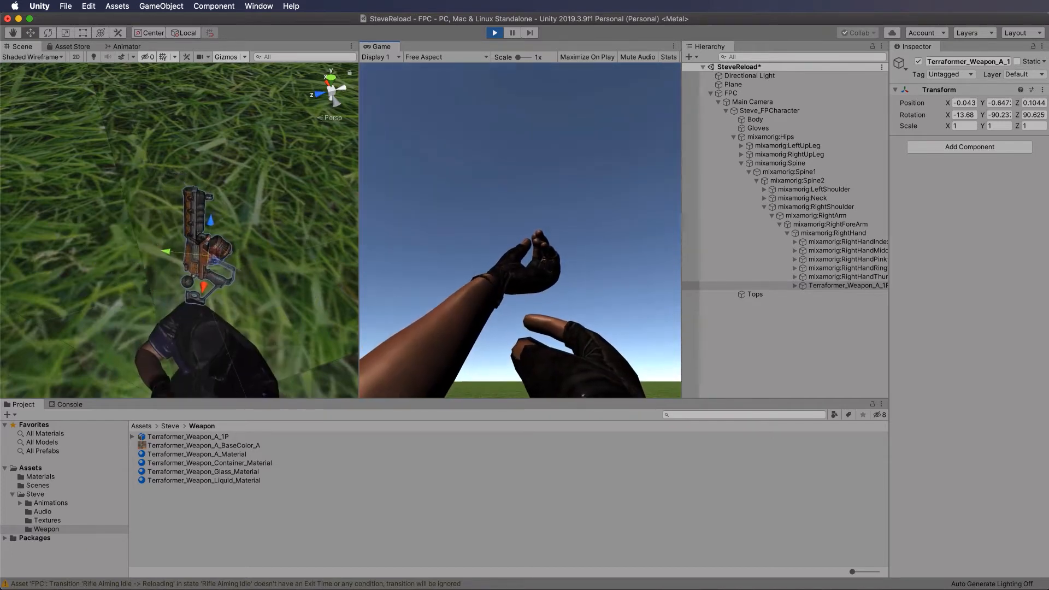
{"action": "left_click", "coordinate": [494, 33]}
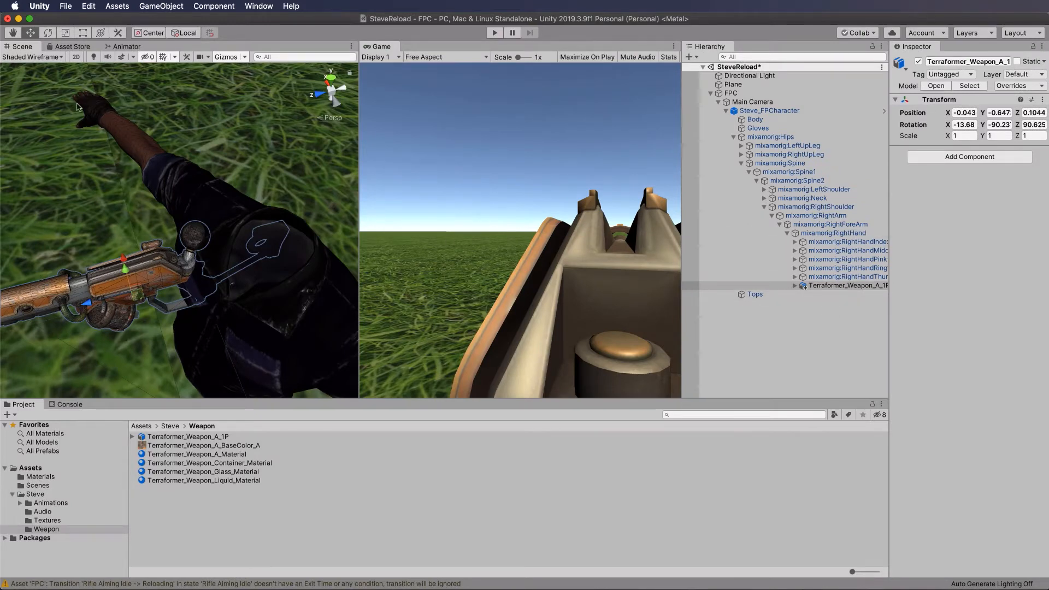
Set the weapon's position and rotation to 0 on the X, Y and Z axes
{"action": "left_click", "coordinate": [856, 287]}
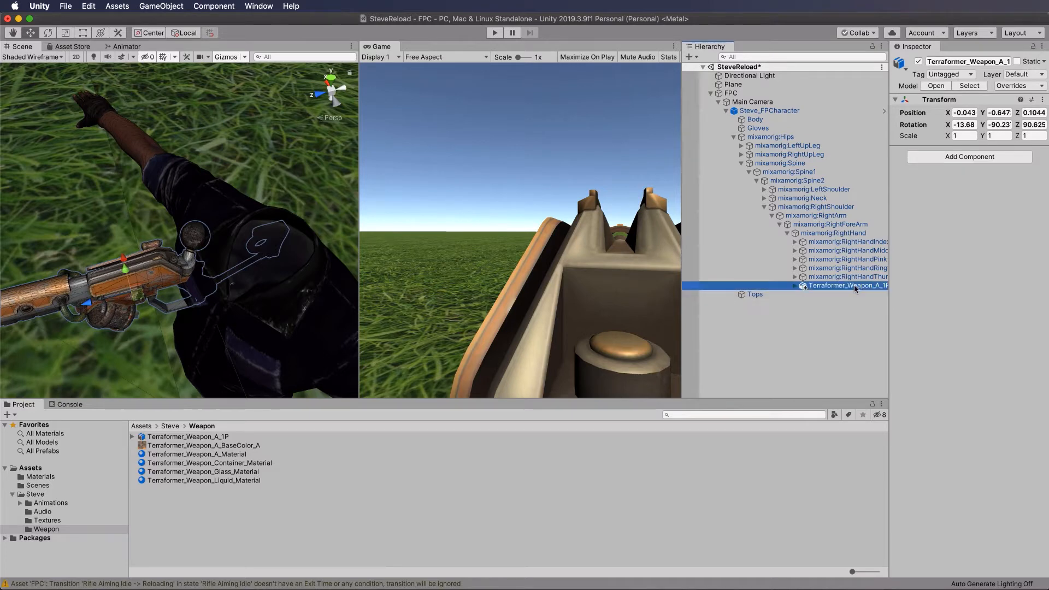
{"action": "left_click", "coordinate": [965, 112]}
{"action": "type", "text": "0"}
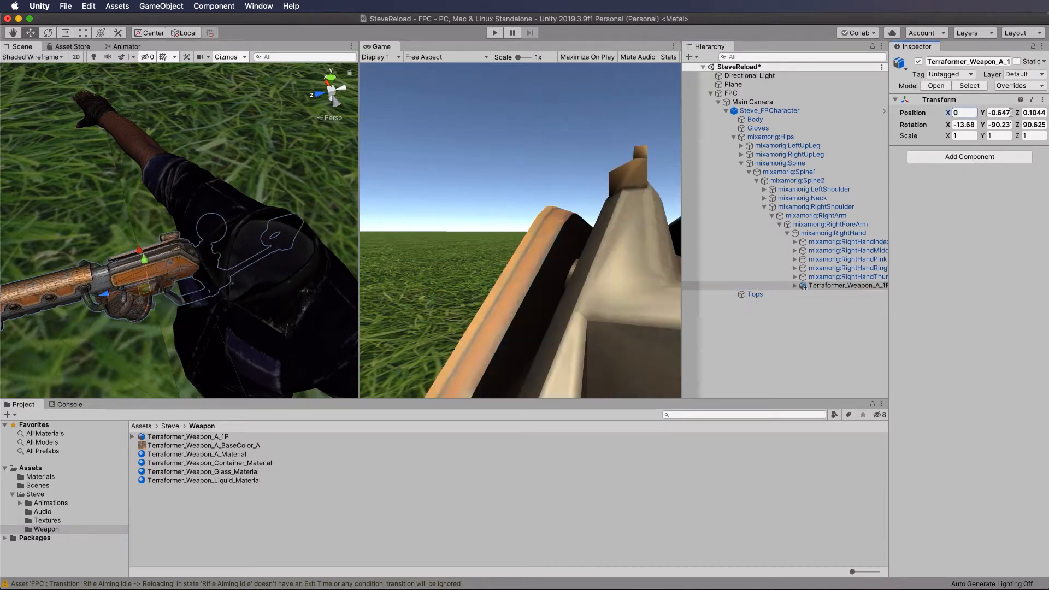
{"action": "left_click", "coordinate": [1000, 112]}
{"action": "type", "text": "0"}
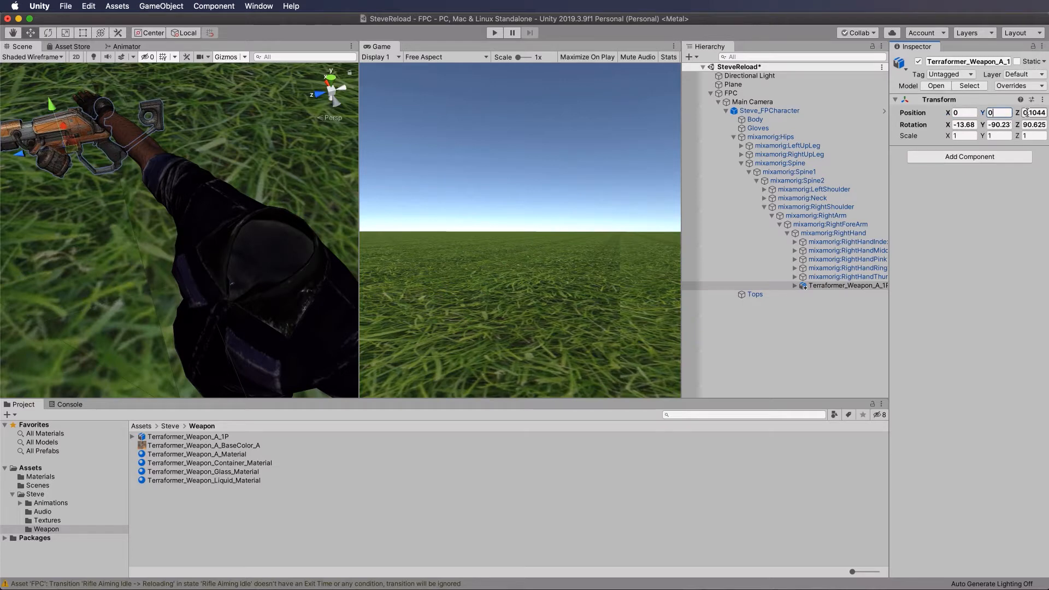
{"action": "left_click", "coordinate": [1027, 113]}
{"action": "type", "text": "0"}
{"action": "left_click", "coordinate": [964, 125]}
{"action": "type", "text": "0"}
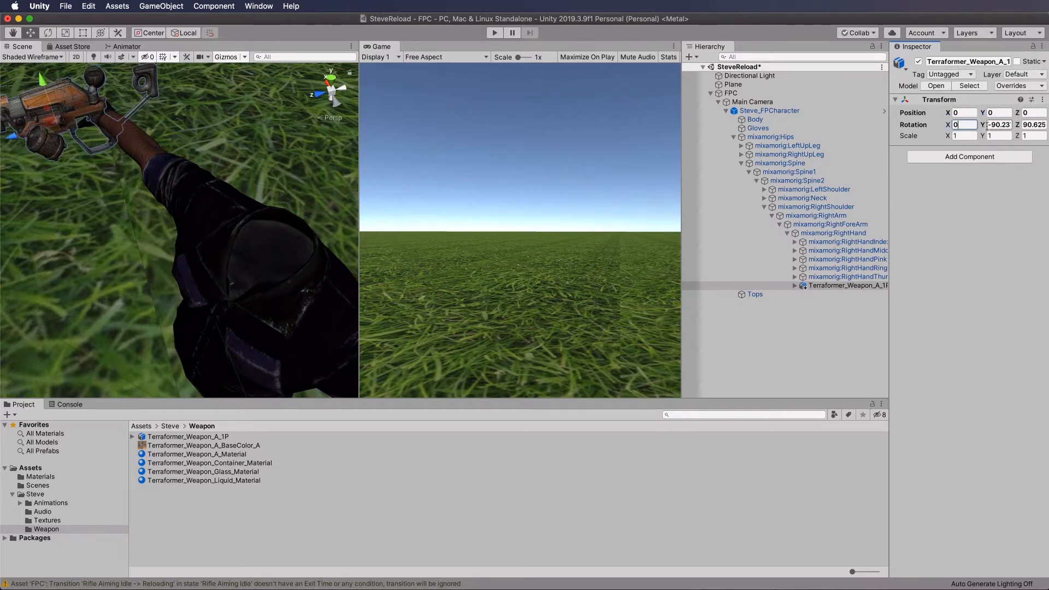
{"action": "left_click", "coordinate": [1000, 125]}
{"action": "type", "text": "00"}
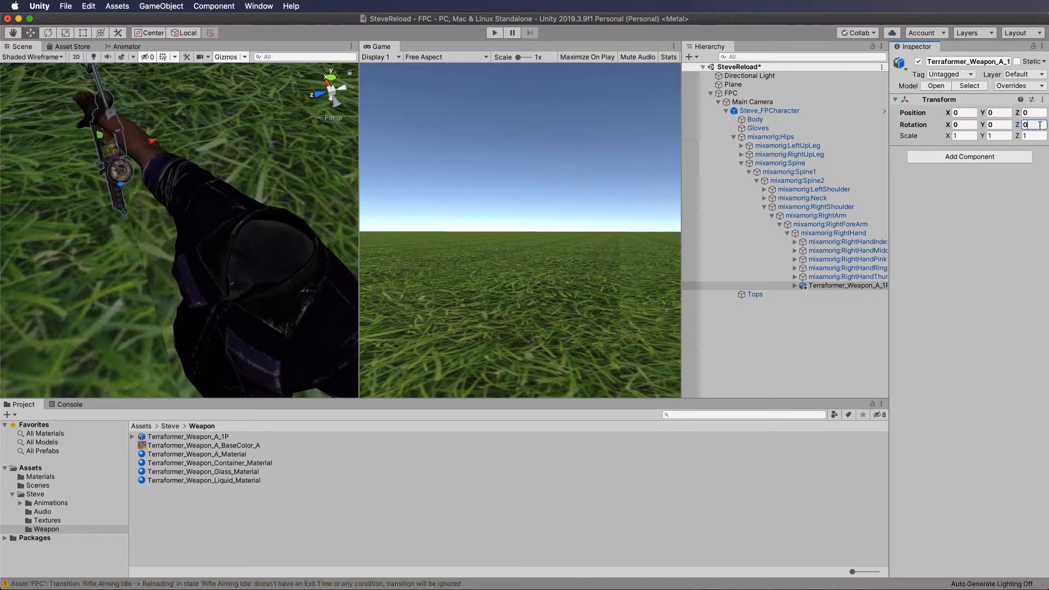
Examine the weapon's placement and orientation at the character's right hand from several angles in the scene
{"action": "scroll", "coordinate": [98, 142], "scroll_direction": "down", "scroll_amount": 5}
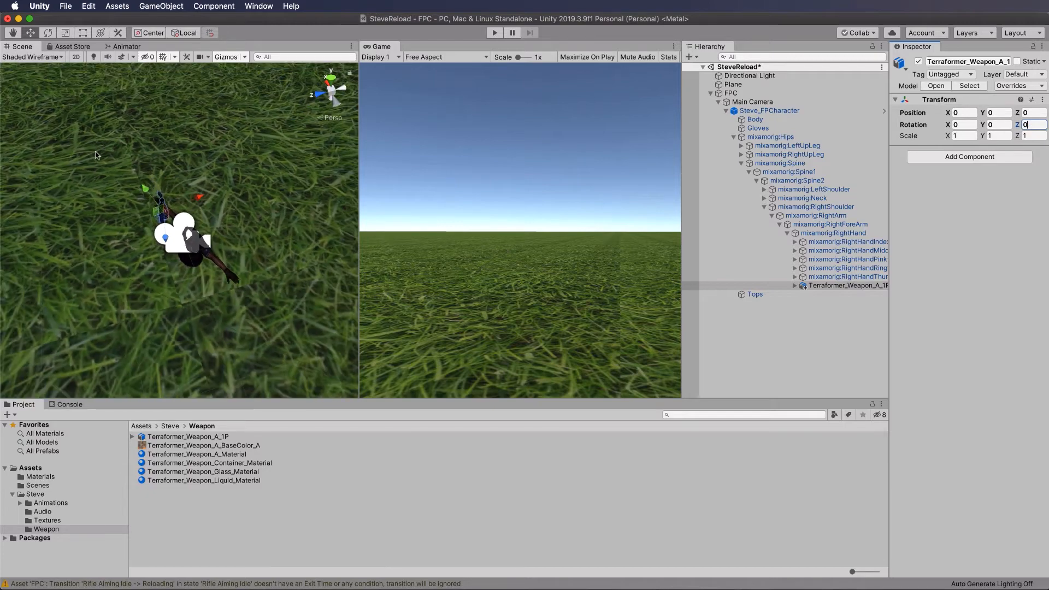
{"action": "scroll", "coordinate": [98, 156], "scroll_direction": "up", "scroll_amount": 8}
{"action": "scroll", "coordinate": [97, 162], "scroll_direction": "down", "scroll_amount": 3}
{"action": "left_click_drag", "start_coordinate": [116, 213], "coordinate": [161, 201], "text": "alt"}
{"action": "scroll", "coordinate": [161, 201], "scroll_direction": "down", "scroll_amount": 5}
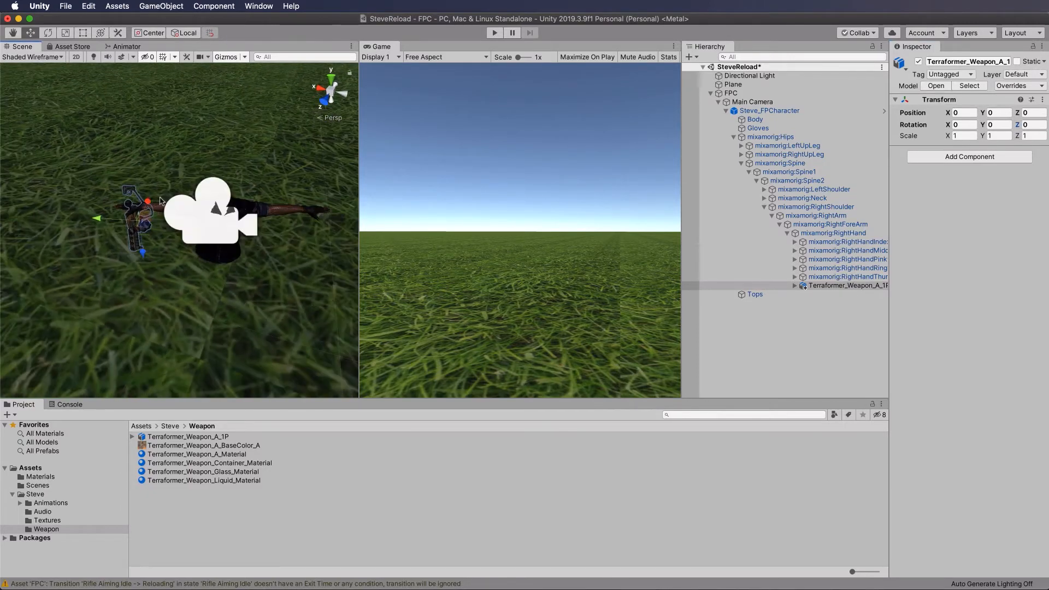
{"action": "scroll", "coordinate": [159, 242], "scroll_direction": "up", "scroll_amount": 3}
{"action": "left_click_drag", "start_coordinate": [164, 240], "coordinate": [264, 218], "text": "alt"}
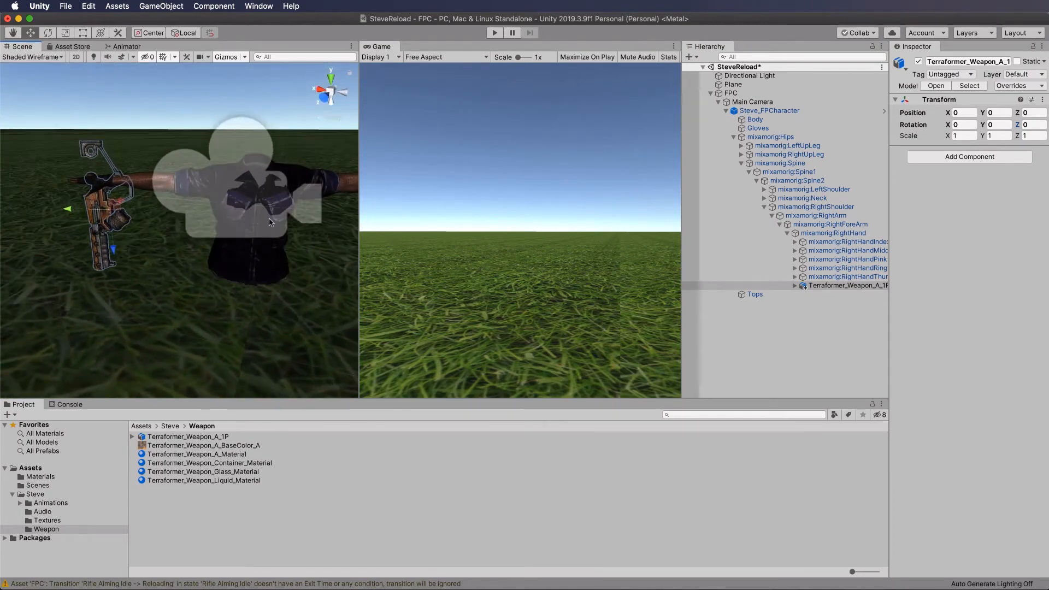
{"action": "scroll", "coordinate": [247, 233], "scroll_direction": "up", "scroll_amount": 3}
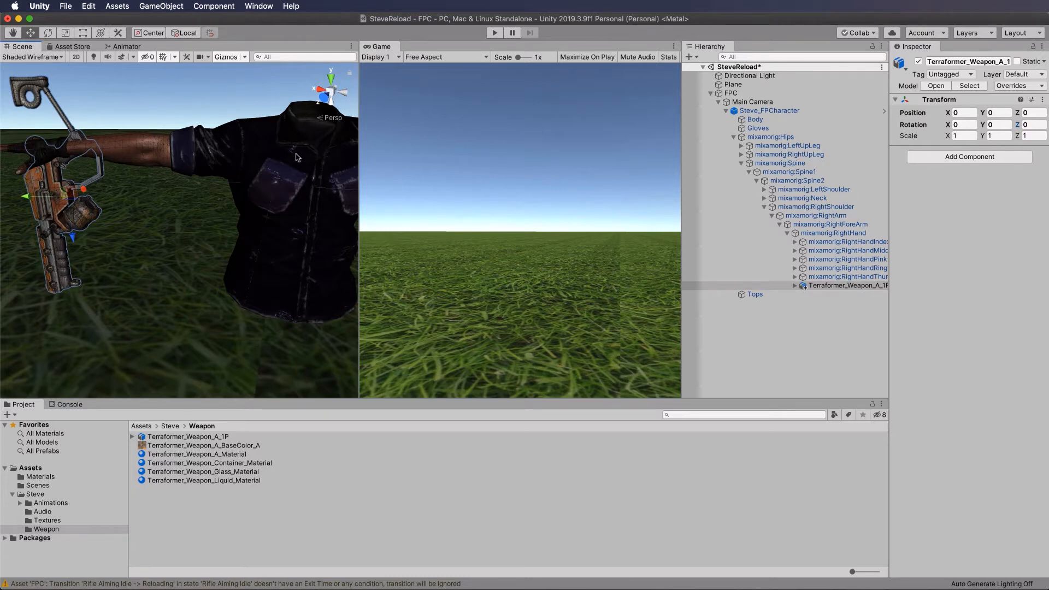
Run the scene and rotate the weapon until its barrel points forward, at a rotation of about -72.3, -84.2, 173.8
{"action": "left_click", "coordinate": [494, 34]}
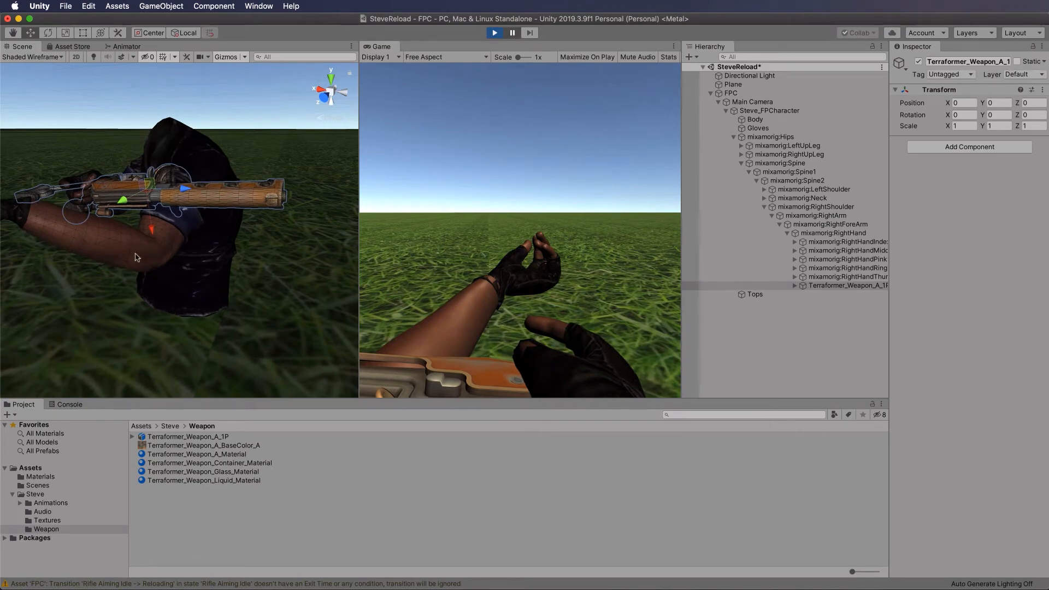
{"action": "left_click_drag", "start_coordinate": [104, 300], "coordinate": [257, 246], "text": "alt"}
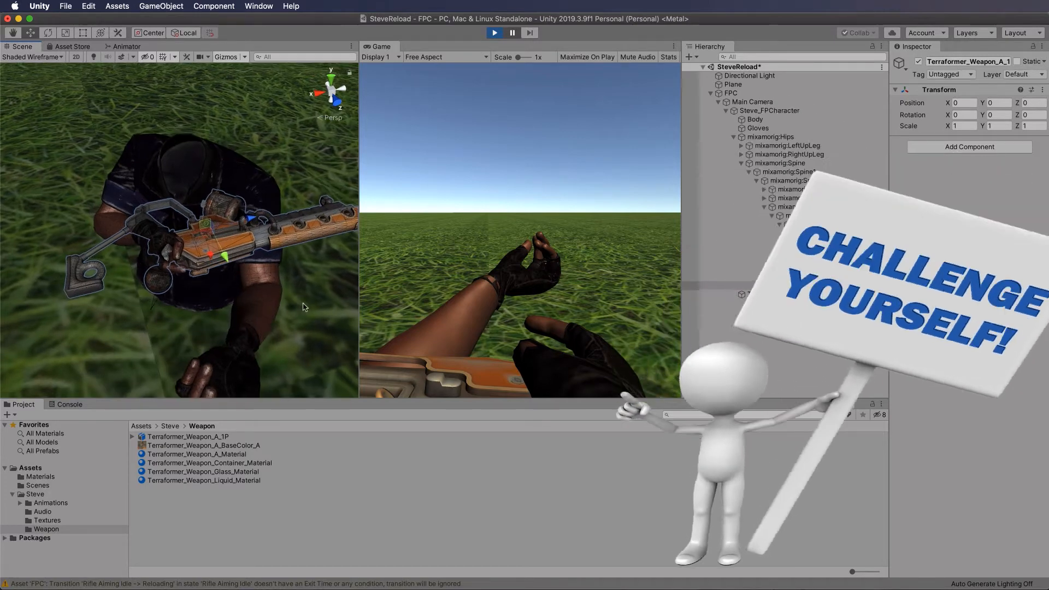
{"action": "key", "text": "r"}
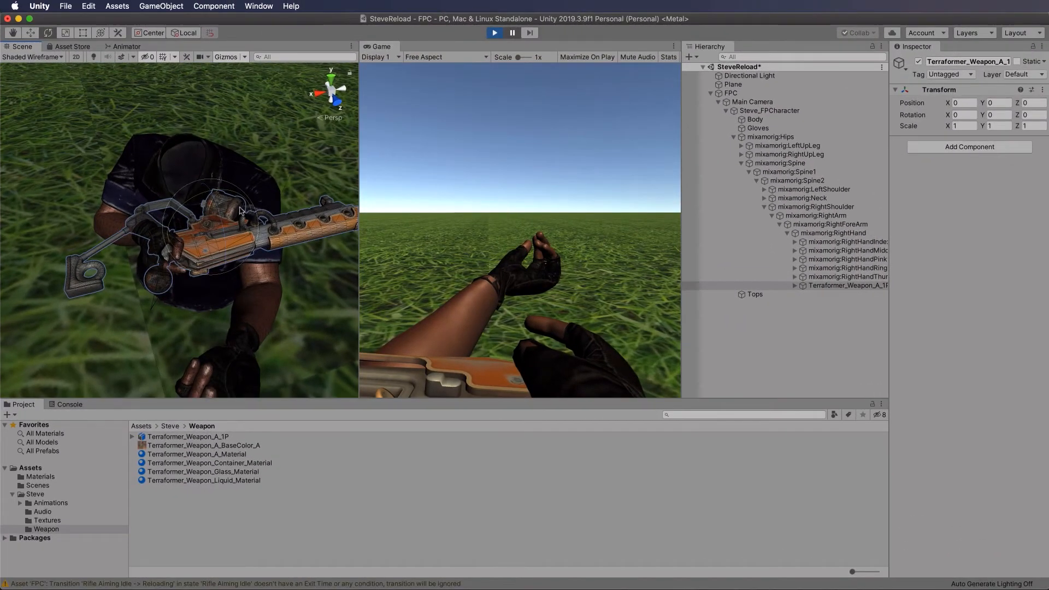
{"action": "left_click_drag", "start_coordinate": [237, 191], "coordinate": [376, 247]}
{"action": "left_click_drag", "start_coordinate": [197, 235], "coordinate": [279, 236]}
{"action": "left_click_drag", "start_coordinate": [134, 302], "coordinate": [230, 179], "text": "alt"}
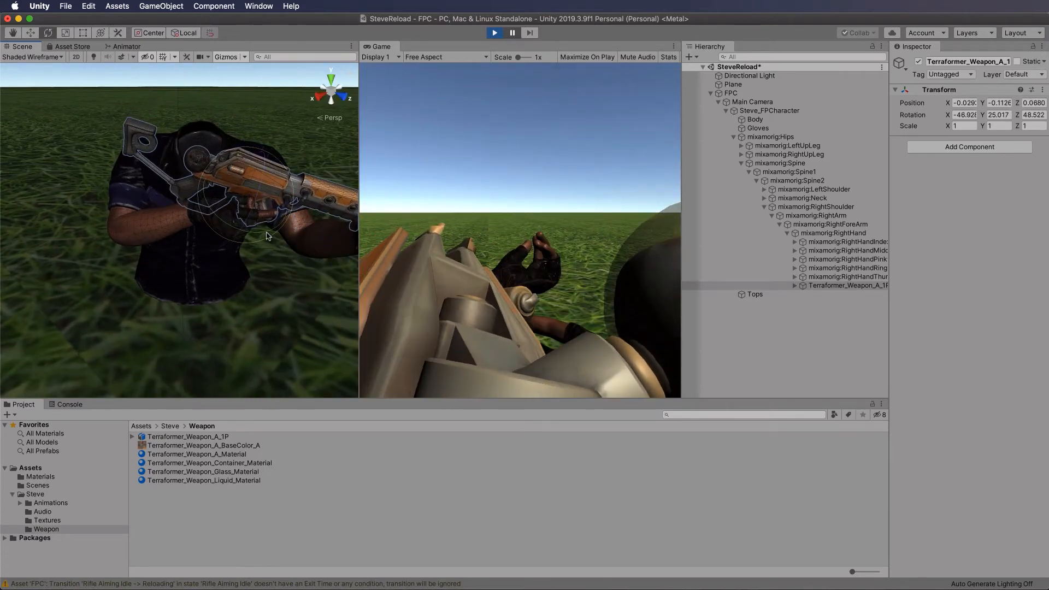
{"action": "left_click_drag", "start_coordinate": [268, 236], "coordinate": [197, 318]}
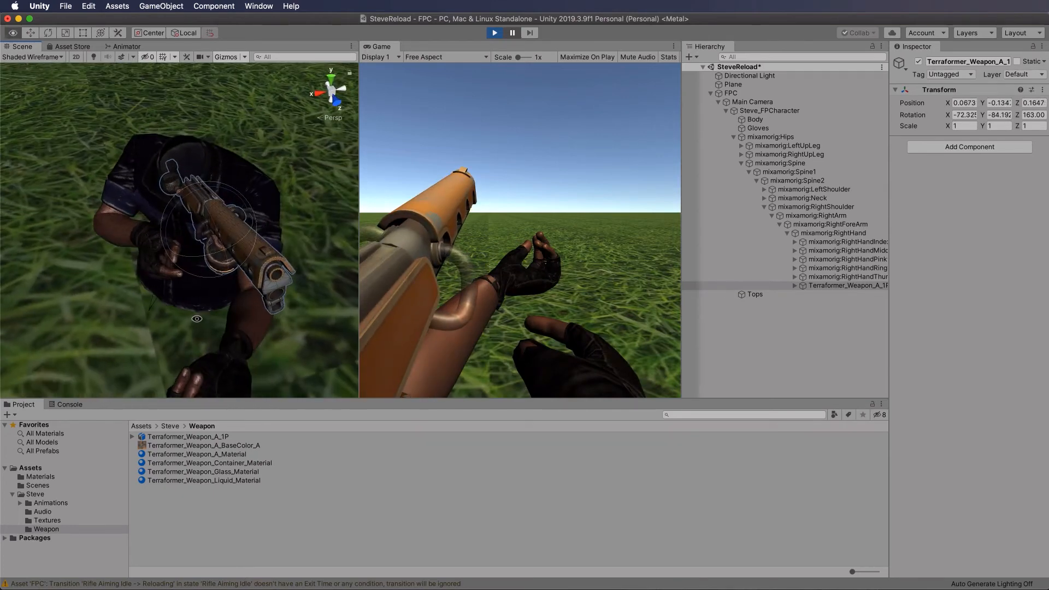
{"action": "left_click_drag", "start_coordinate": [230, 182], "coordinate": [232, 191]}
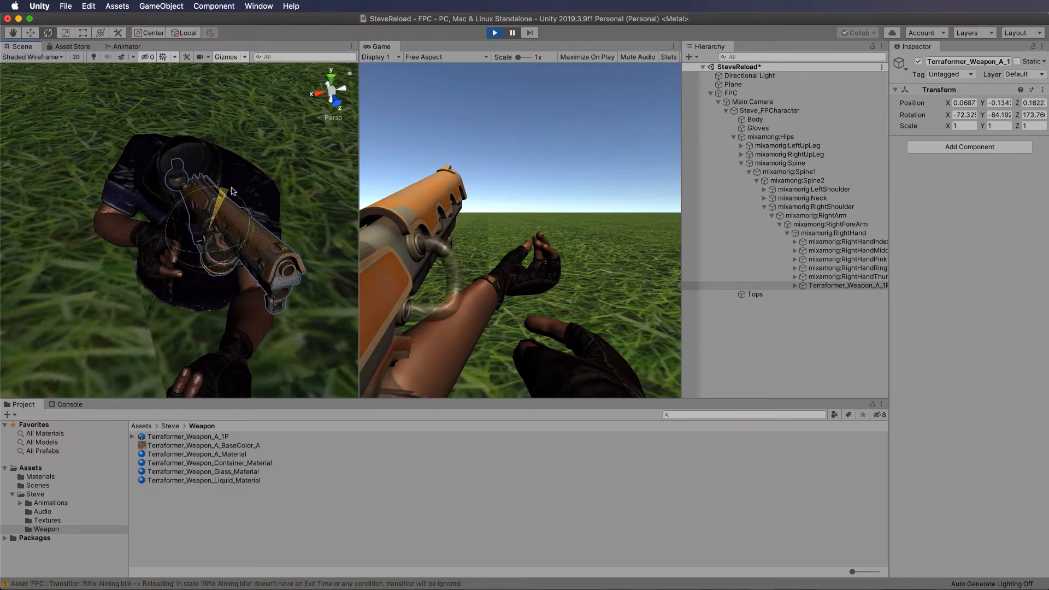
Move the weapon into the character's right hand, to a position of about 0.021, 0.02, 0.037
{"action": "left_click_drag", "start_coordinate": [234, 242], "coordinate": [209, 319], "text": "alt"}
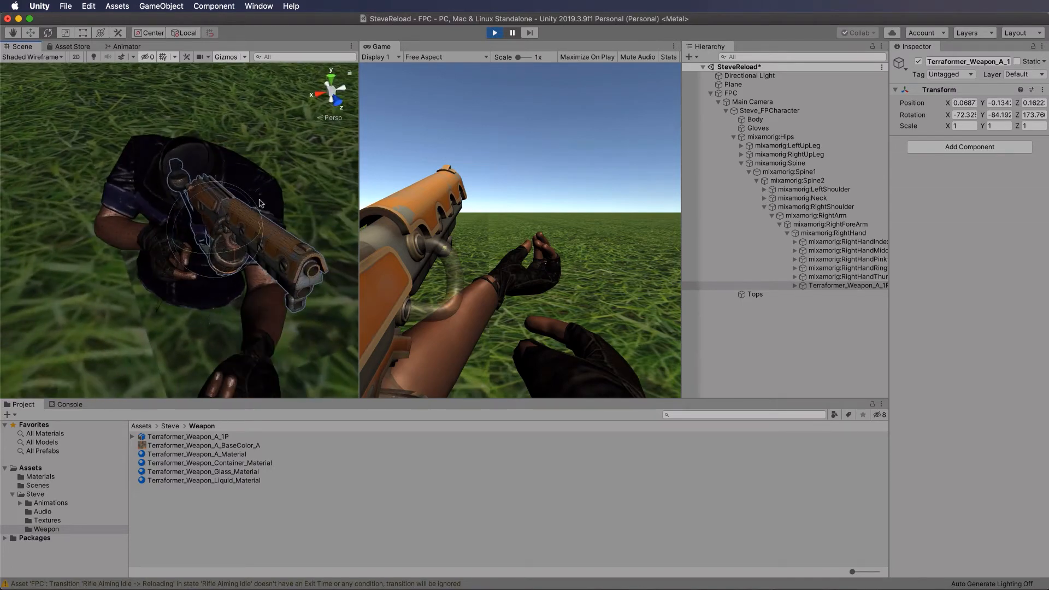
{"action": "key", "text": "w"}
{"action": "left_click_drag", "start_coordinate": [180, 247], "coordinate": [188, 284]}
{"action": "left_click_drag", "start_coordinate": [167, 354], "coordinate": [241, 294], "text": "alt"}
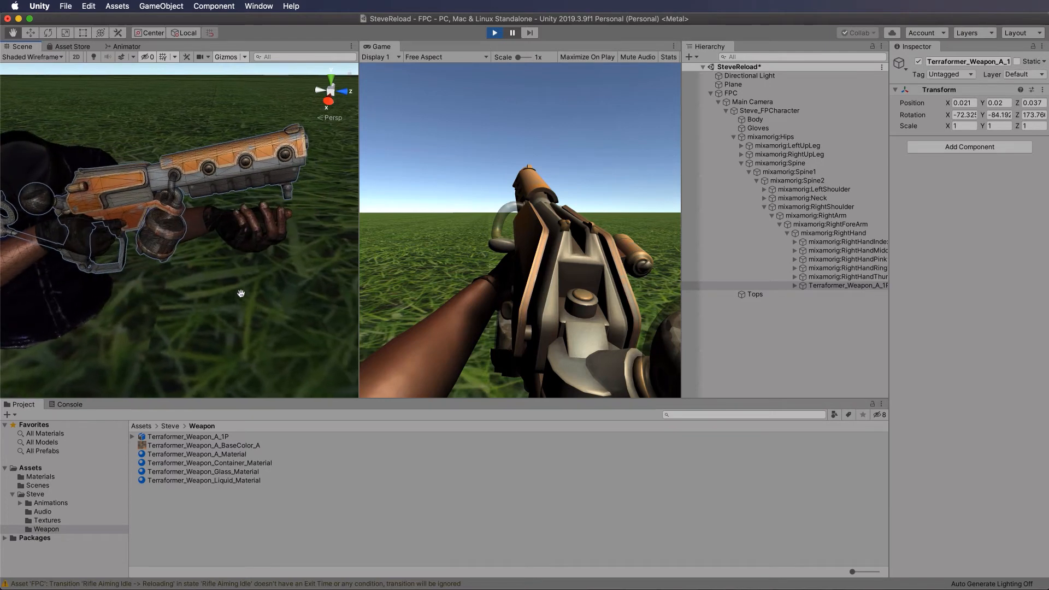
Tilt the barrel down to a rotation of about -84.9, -68.5, 158.3 and lower the weapon to about 0.004, 0.011, 0.037
{"action": "key", "text": "e"}
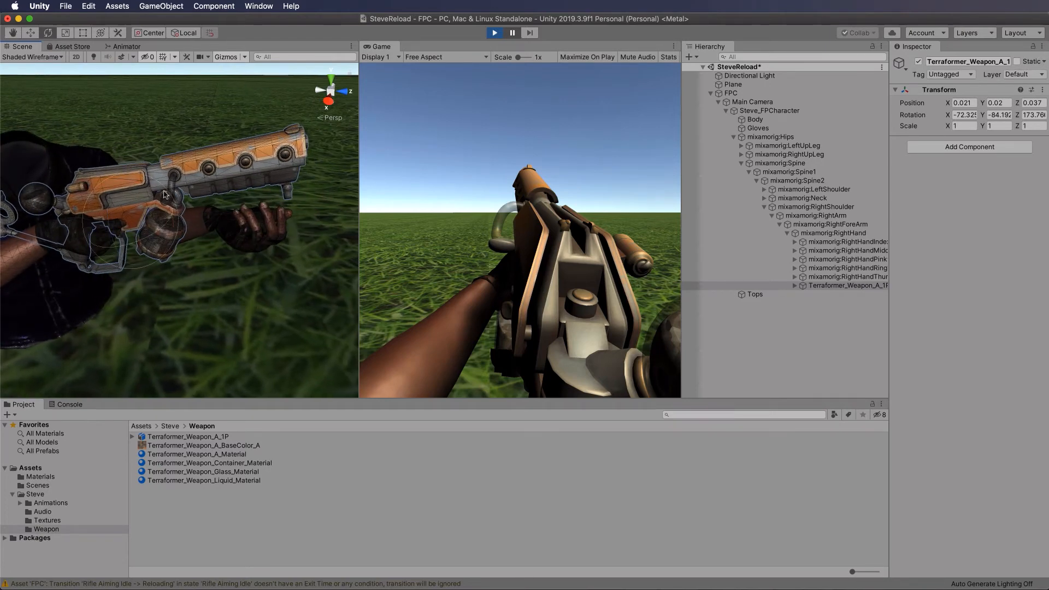
{"action": "left_click_drag", "start_coordinate": [164, 194], "coordinate": [164, 210]}
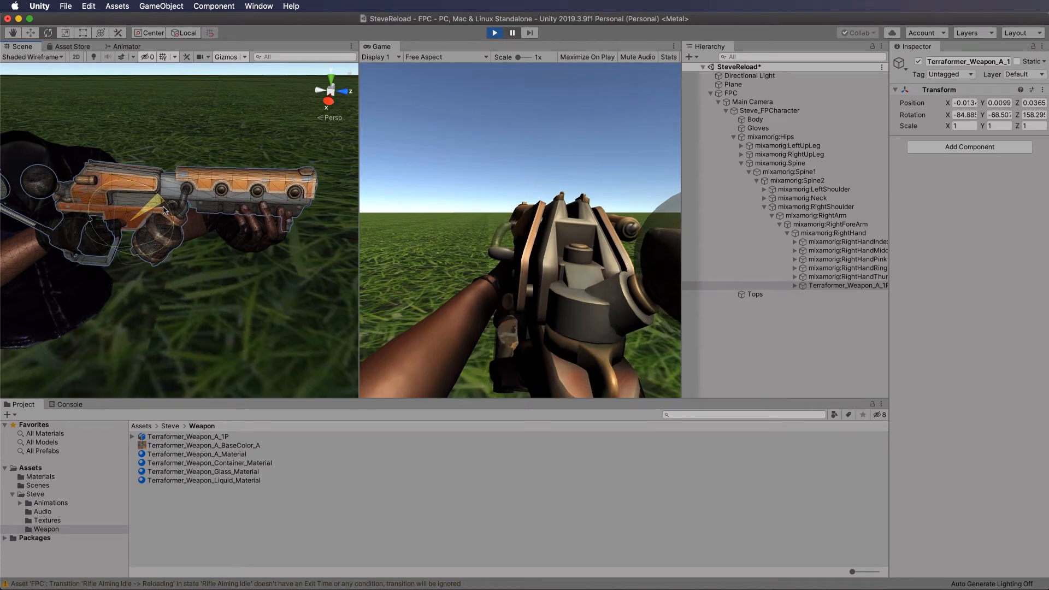
{"action": "key", "text": "w"}
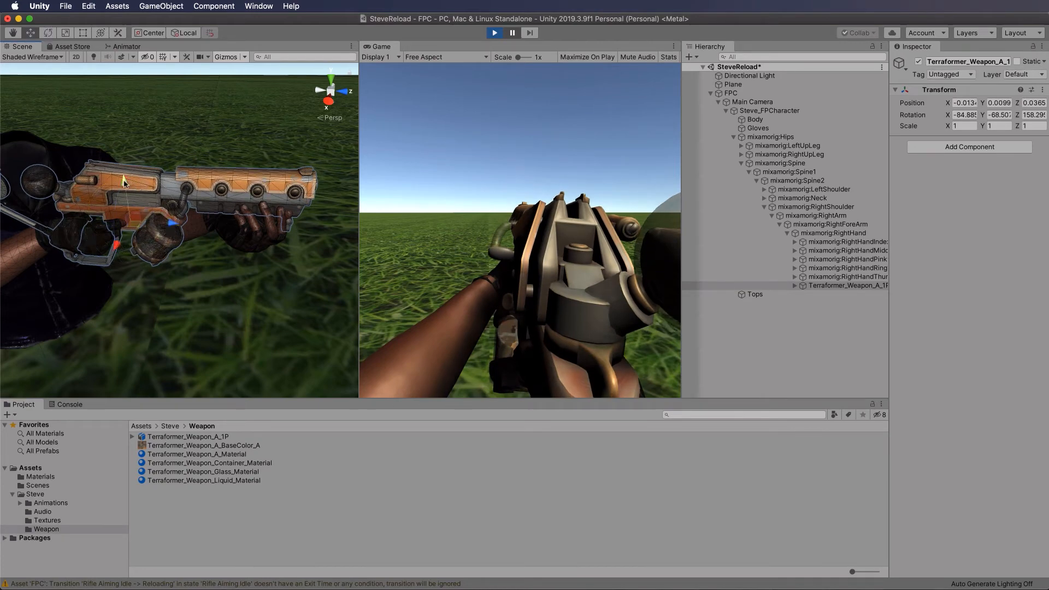
{"action": "left_click_drag", "start_coordinate": [124, 183], "coordinate": [124, 188]}
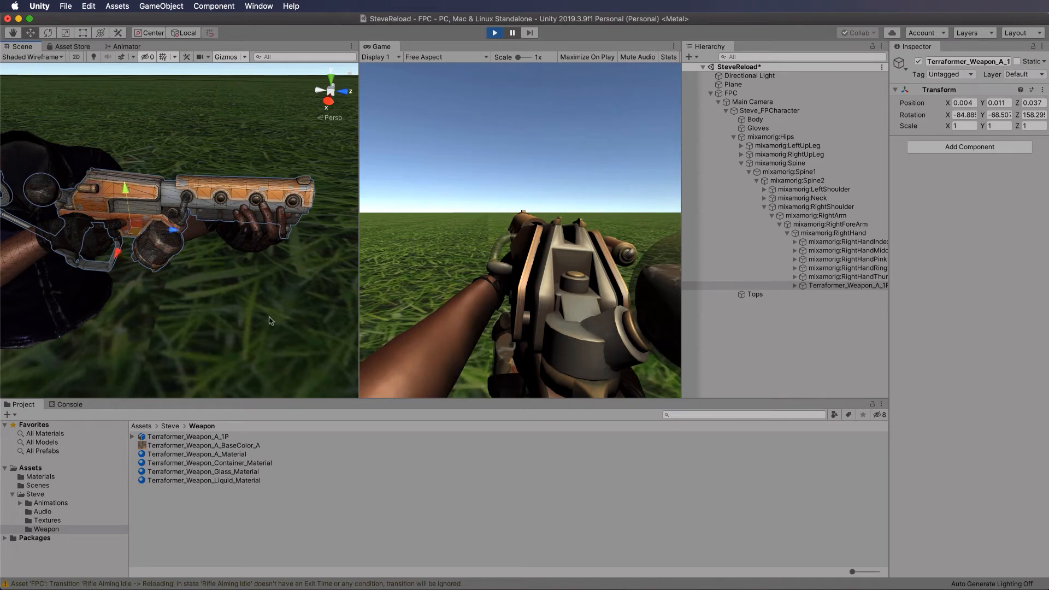
Shift the weapon sideways, up and forward relative to the hands, to a position of about -0.026, 0.046, 0.056
{"action": "left_click_drag", "start_coordinate": [299, 308], "coordinate": [210, 258], "text": "alt"}
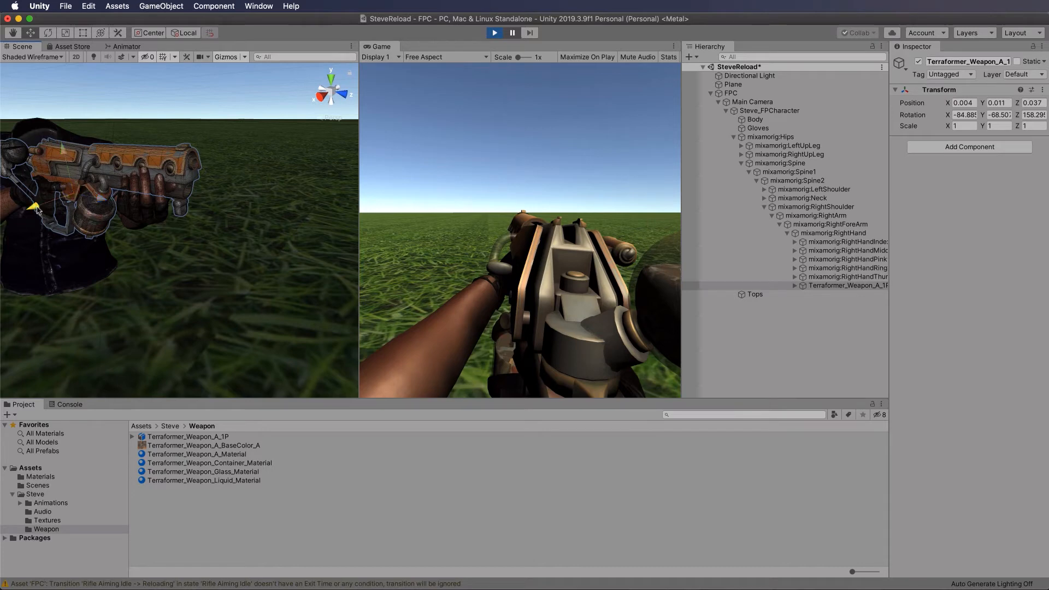
{"action": "left_click_drag", "start_coordinate": [37, 210], "coordinate": [263, 236]}
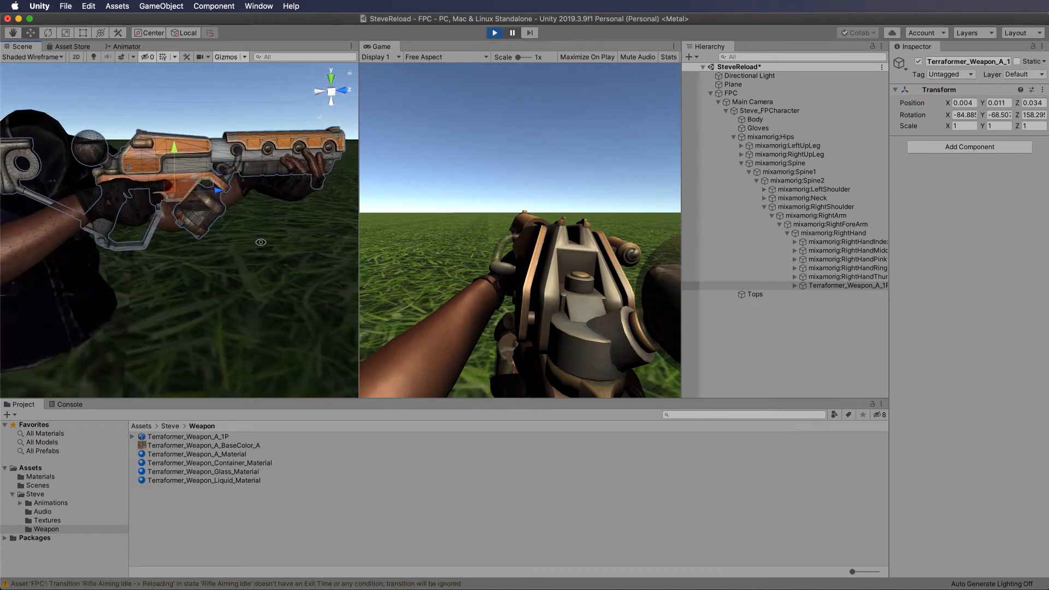
{"action": "left_click_drag", "start_coordinate": [112, 227], "coordinate": [143, 209], "text": "alt"}
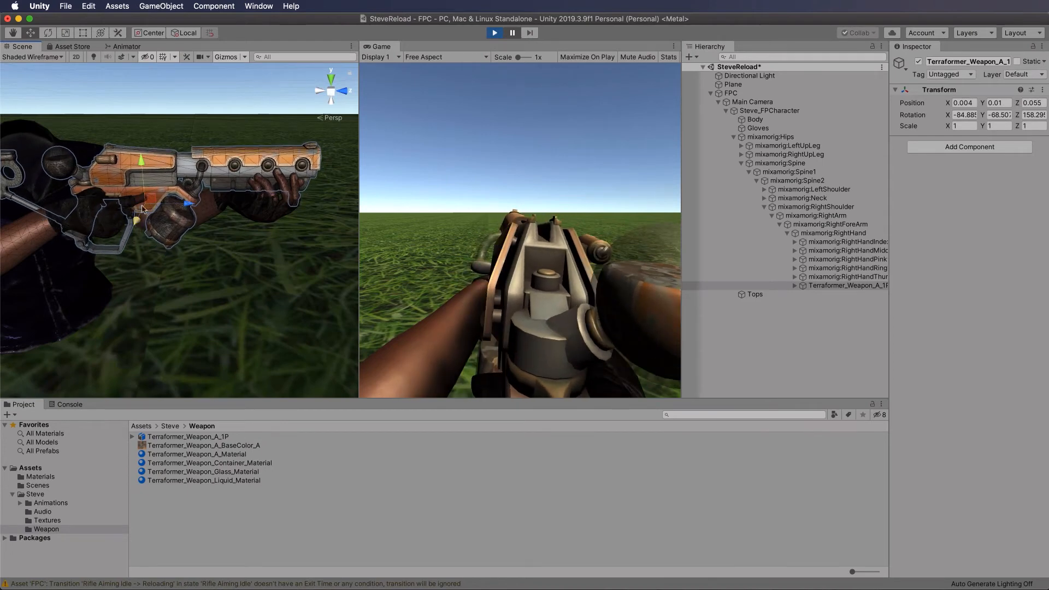
{"action": "left_click_drag", "start_coordinate": [141, 162], "coordinate": [150, 158]}
{"action": "left_click_drag", "start_coordinate": [193, 195], "coordinate": [207, 188]}
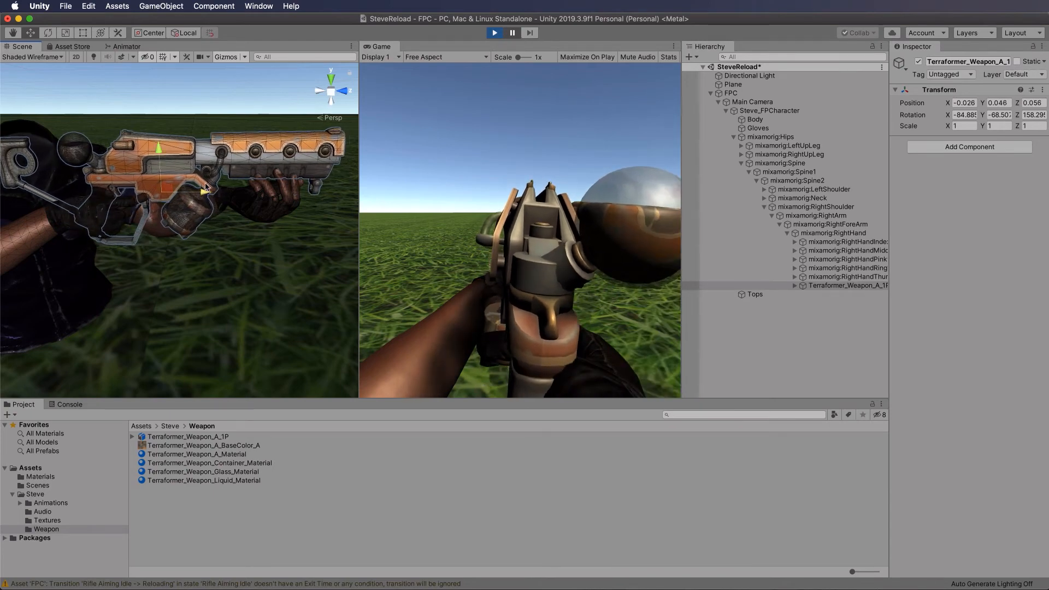
Lower the weapon to about -0.004, 0.056, 0.056 and adjust its tilt to a rotation of about -87.8, -31.9, 121.7
{"action": "mouse_move", "coordinate": [157, 153]}
{"action": "left_mouse_down"}
{"action": "mouse_move", "coordinate": [187, 173]}
{"action": "mouse_move", "coordinate": [162, 163]}
{"action": "left_mouse_up"}
{"action": "key", "text": "e"}
{"action": "key", "text": "w"}
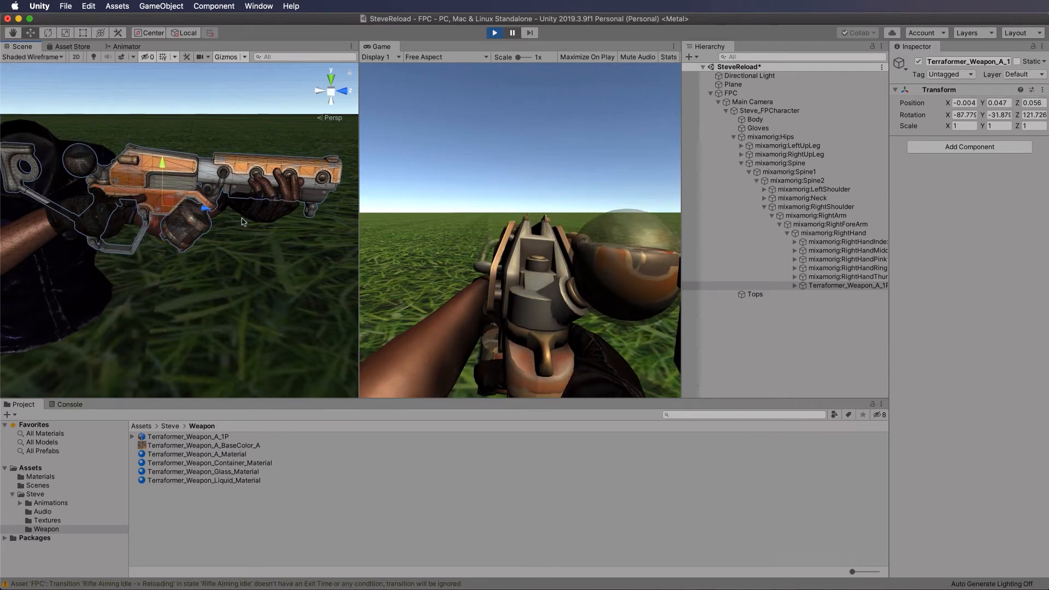
{"action": "left_click_drag", "start_coordinate": [209, 211], "coordinate": [213, 212]}
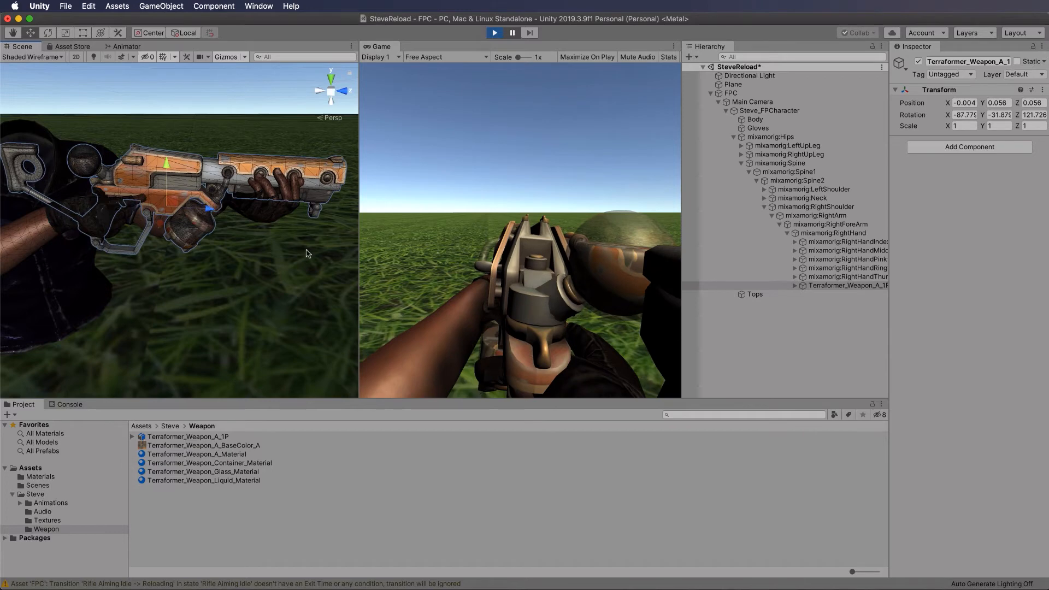
Fine-tune the weapon's grip alignment to position -0.004, 0.058, 0.046 and rotation -87.525, -152.03, 241.836
{"action": "left_click_drag", "start_coordinate": [306, 254], "coordinate": [84, 235], "text": "alt"}
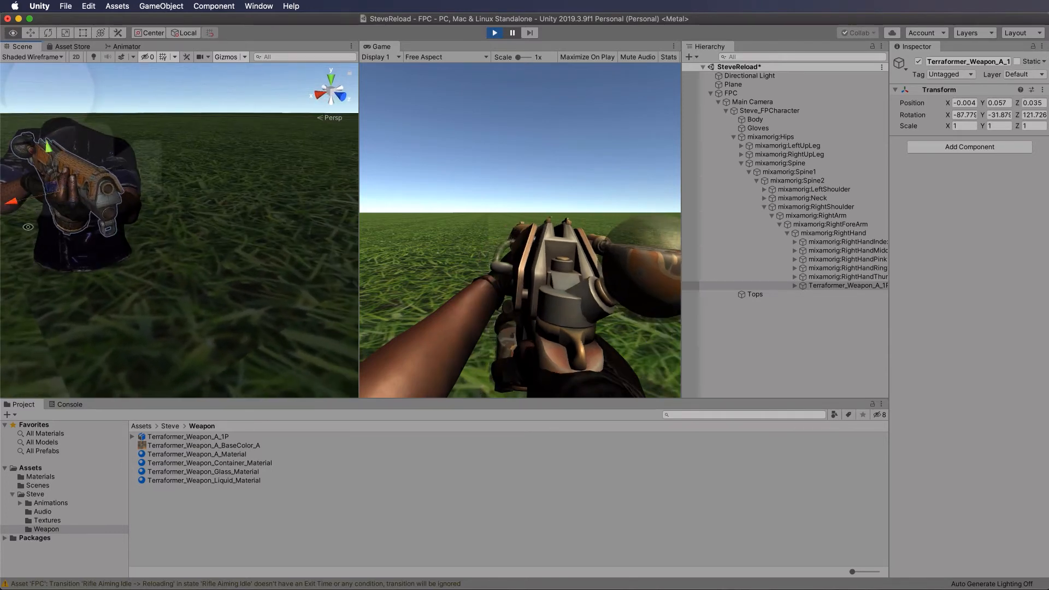
{"action": "left_click_drag", "start_coordinate": [23, 205], "coordinate": [152, 336], "text": "alt"}
{"action": "key", "text": "e"}
{"action": "key", "text": "w"}
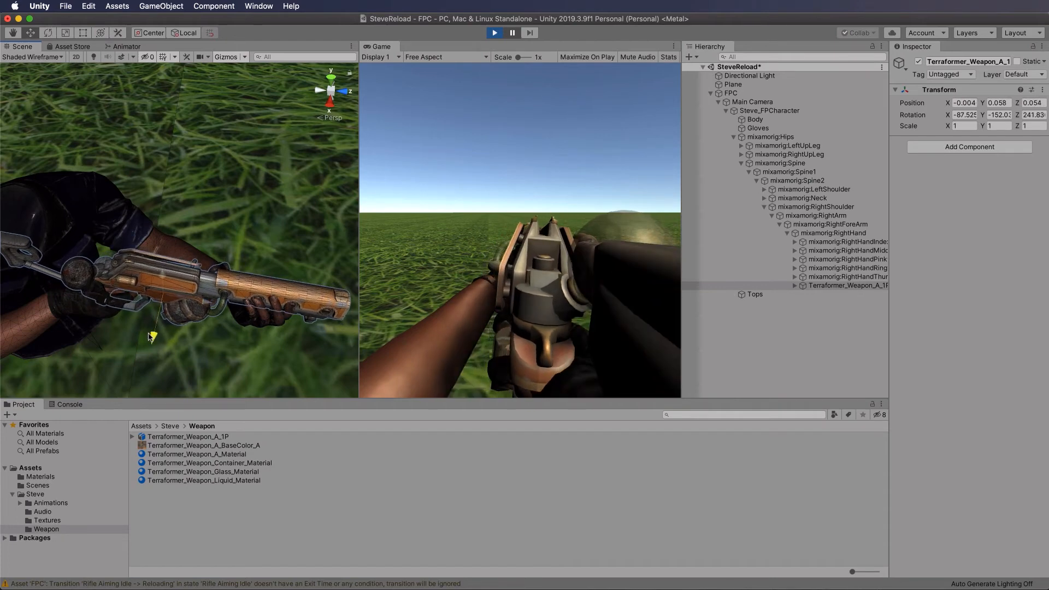
{"action": "left_click_drag", "start_coordinate": [243, 356], "coordinate": [419, 323], "text": "alt"}
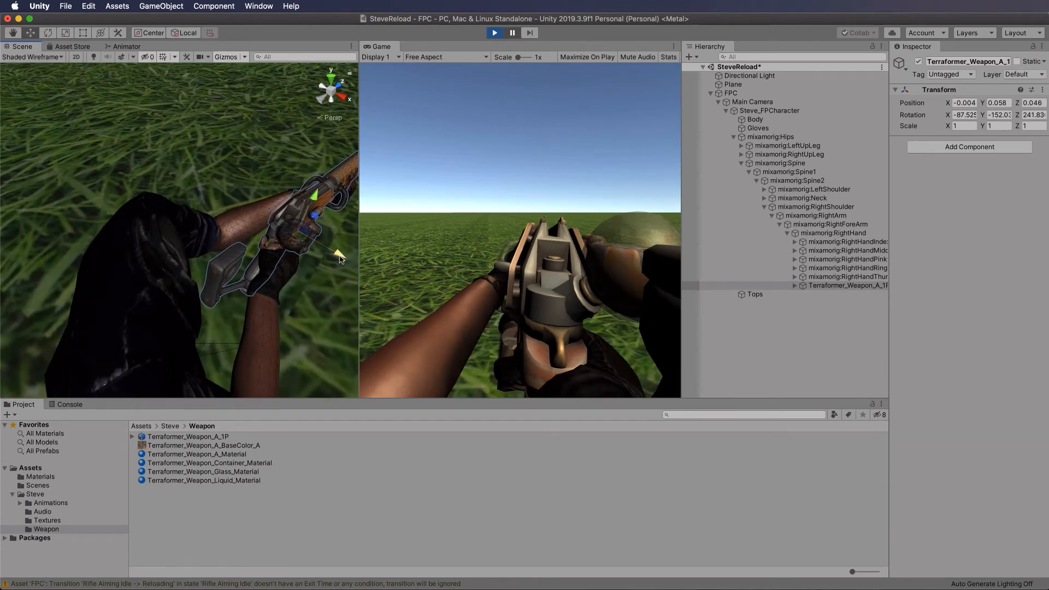
{"action": "left_click_drag", "start_coordinate": [338, 257], "coordinate": [213, 305], "text": "alt"}
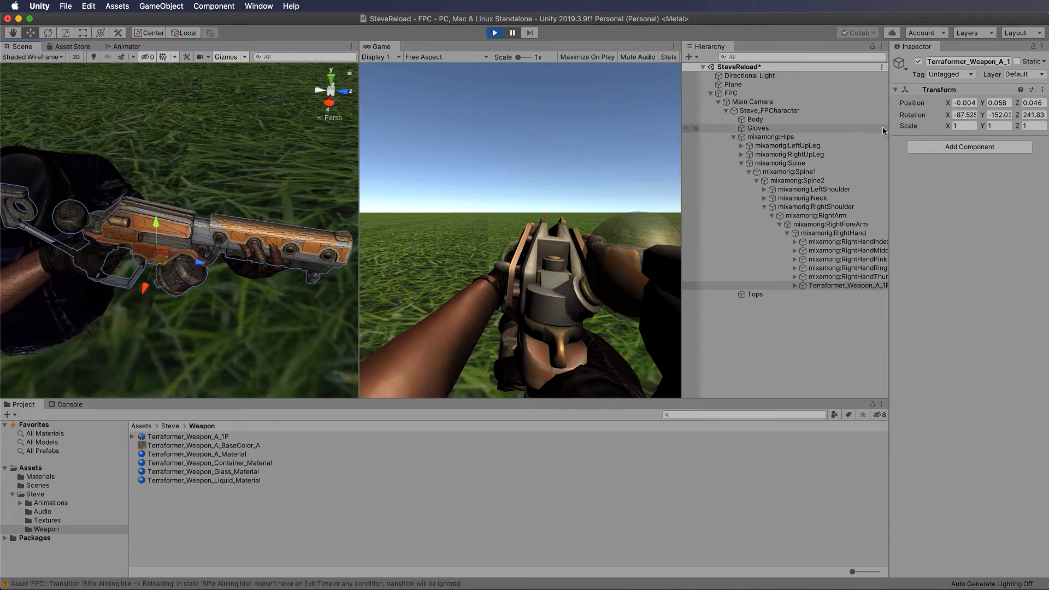
Narrow the editor window to make room beside it and copy the weapon's Transform component while the scene runs
{"action": "left_click_drag", "start_coordinate": [889, 130], "coordinate": [816, 136]}
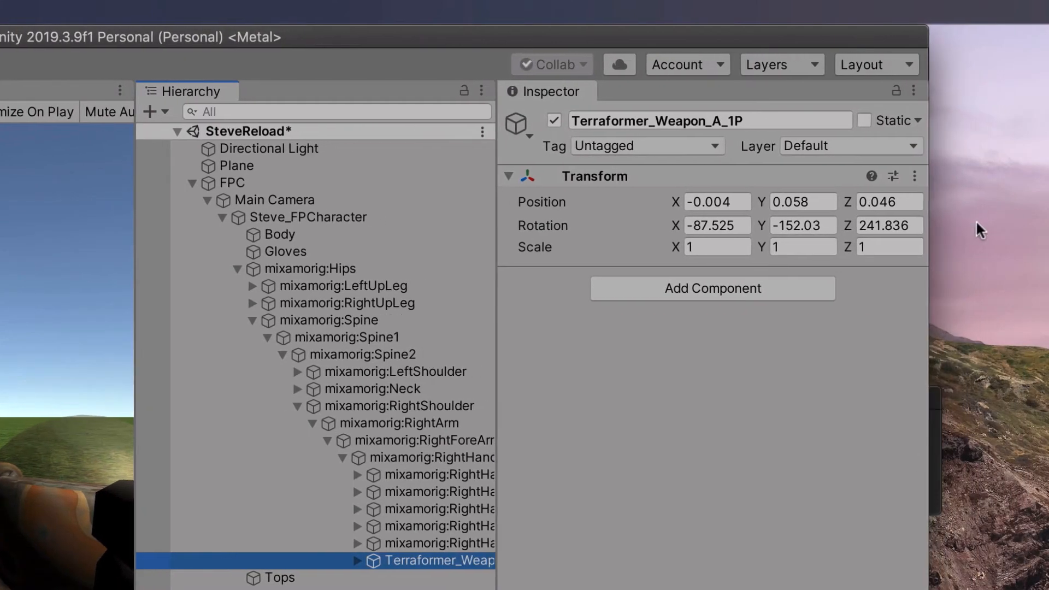
{"action": "left_click", "coordinate": [914, 176]}
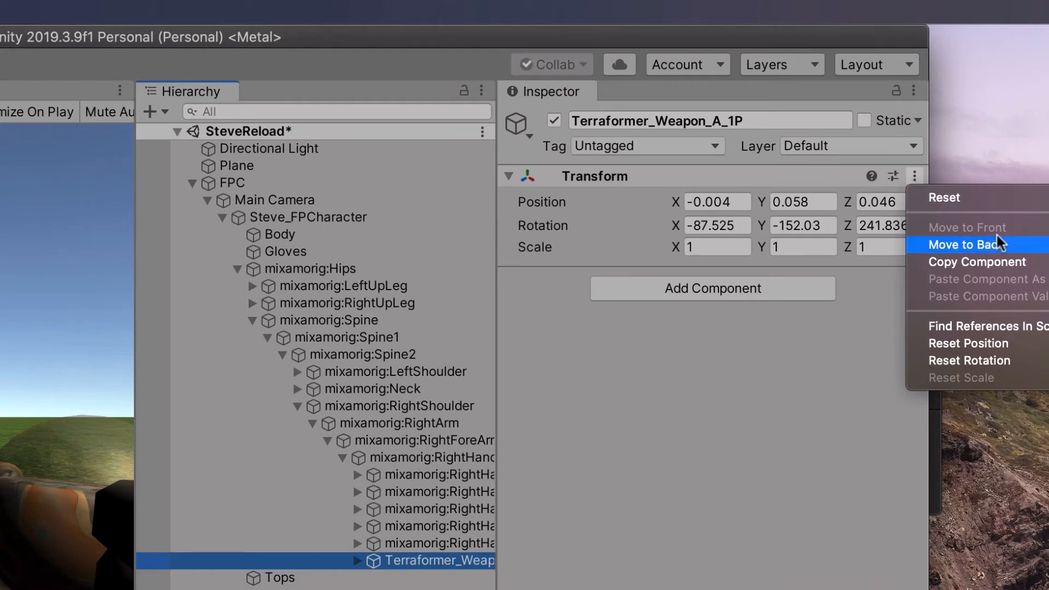
{"action": "left_click", "coordinate": [998, 259]}
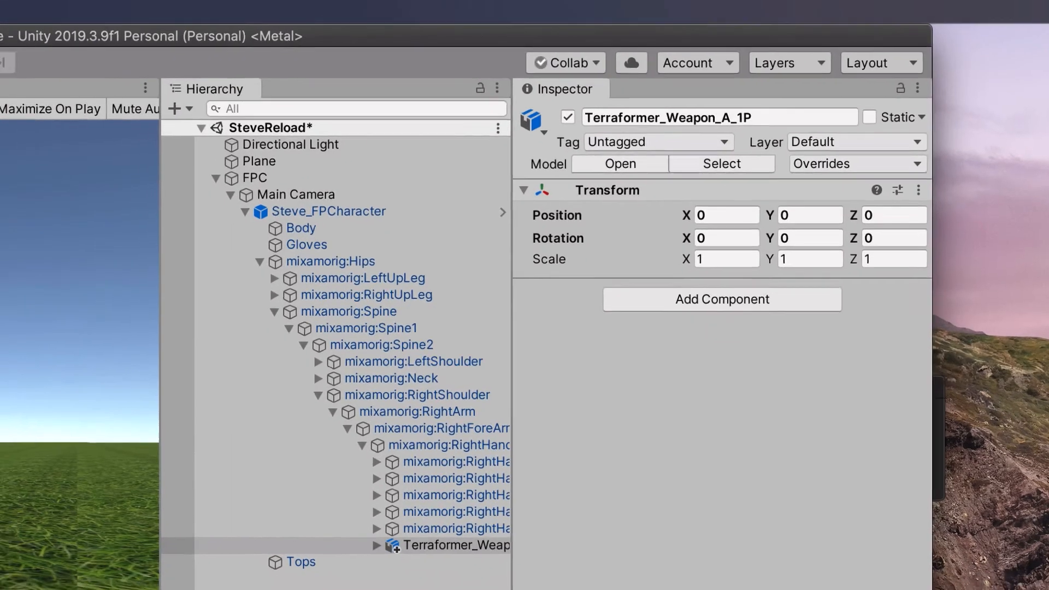
With the test run stopped, paste the copied Transform component values onto Terraformer_Weapon_A_1P
{"action": "scroll", "coordinate": [237, 139], "scroll_direction": "down", "scroll_amount": 10}
{"action": "scroll", "coordinate": [237, 138], "scroll_direction": "up", "scroll_amount": 12}
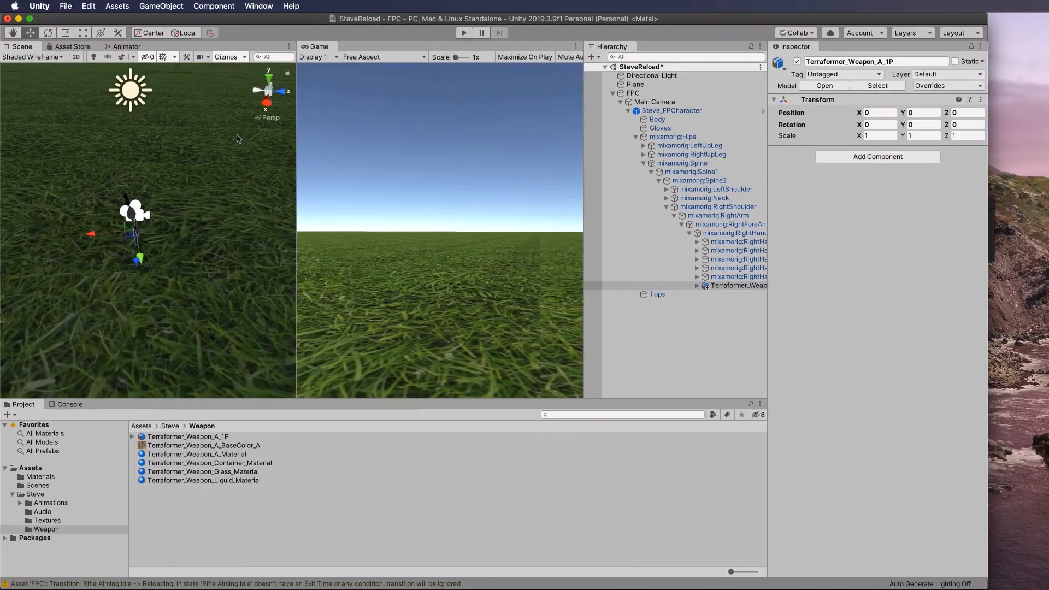
{"action": "left_click", "coordinate": [737, 285]}
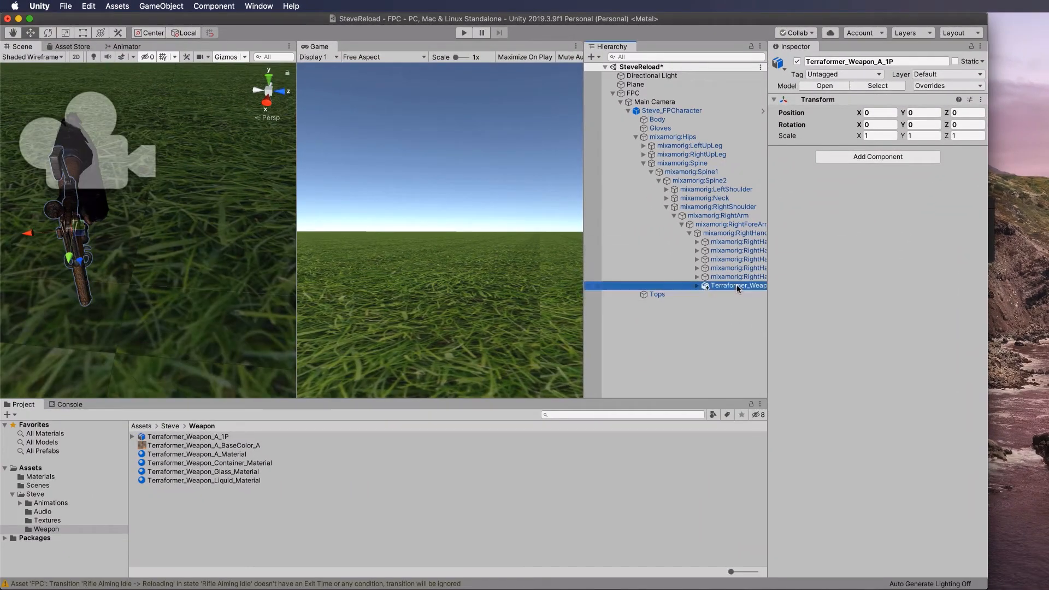
{"action": "left_click", "coordinate": [981, 100]}
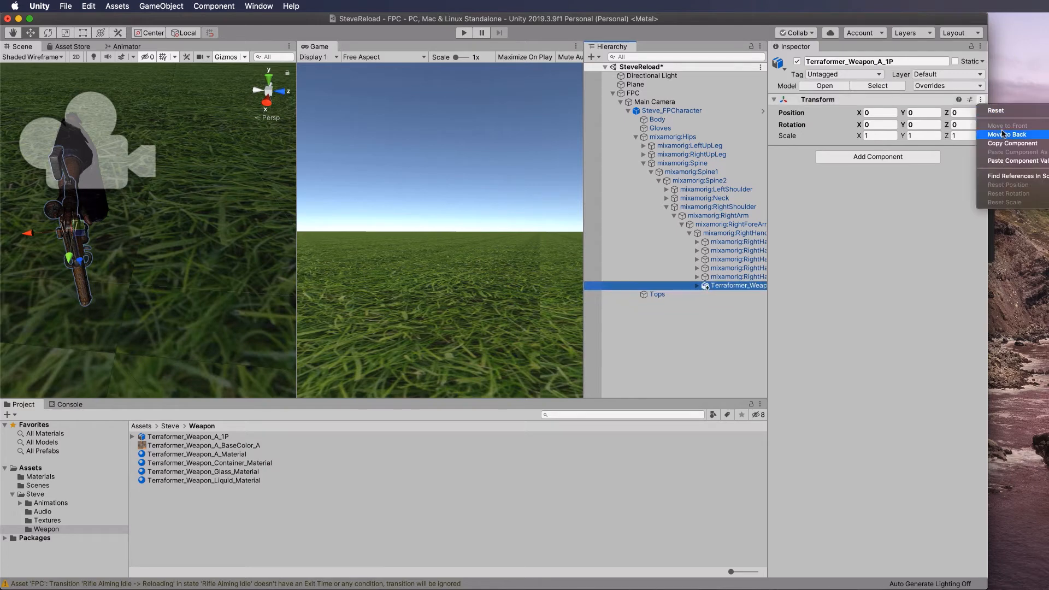
{"action": "left_click", "coordinate": [1004, 161]}
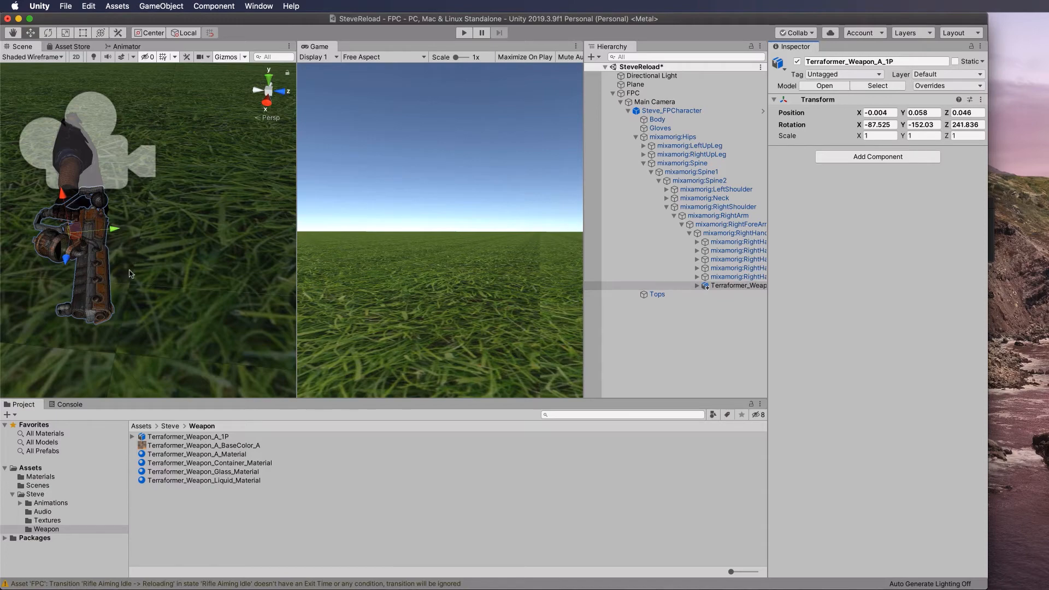
Test-run the scene to check the weapon's alignment in the aiming pose, stop it, and frame the weapon in the scene
{"action": "left_click_drag", "start_coordinate": [23, 265], "coordinate": [71, 276], "text": "alt"}
{"action": "left_click", "coordinate": [465, 33]}
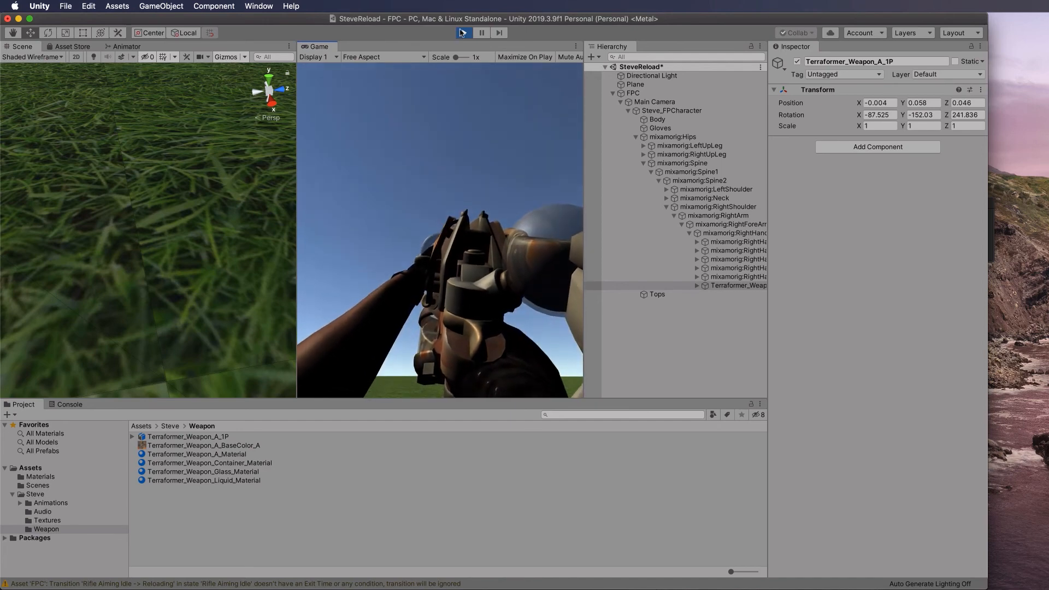
{"action": "left_click", "coordinate": [464, 33]}
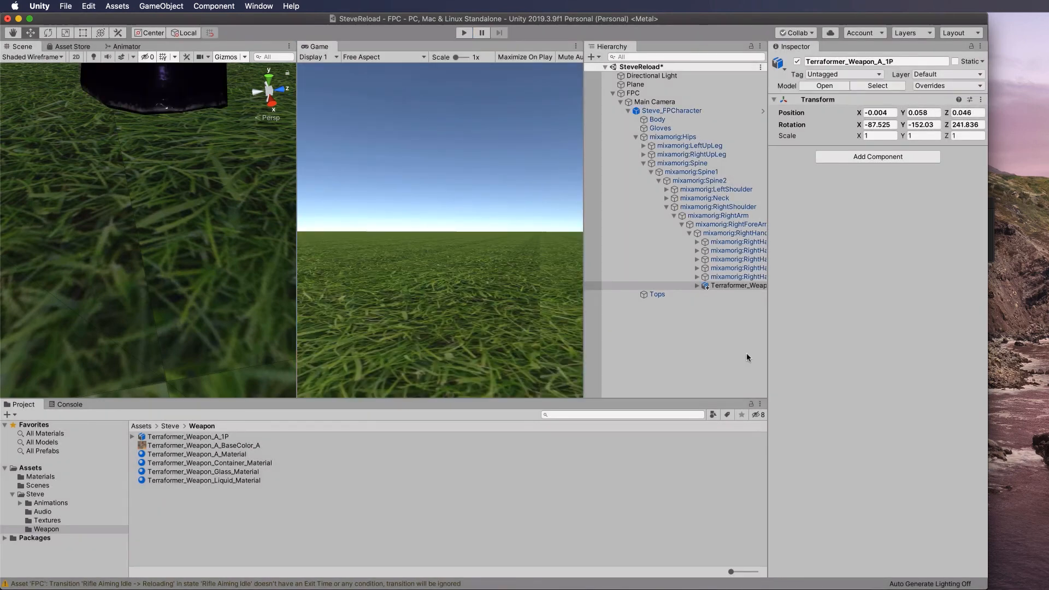
{"action": "key", "text": "f"}
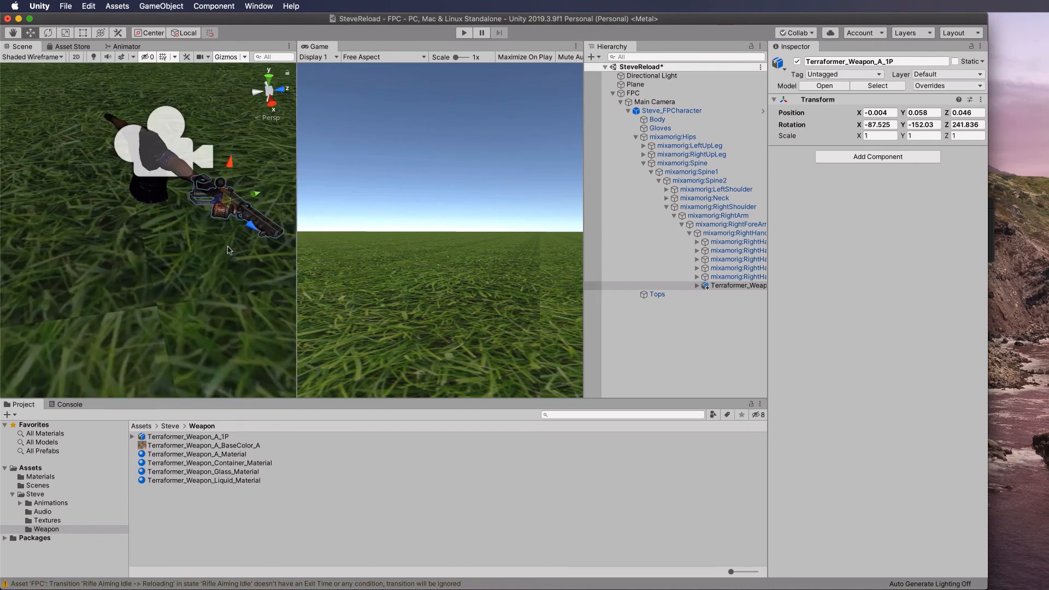